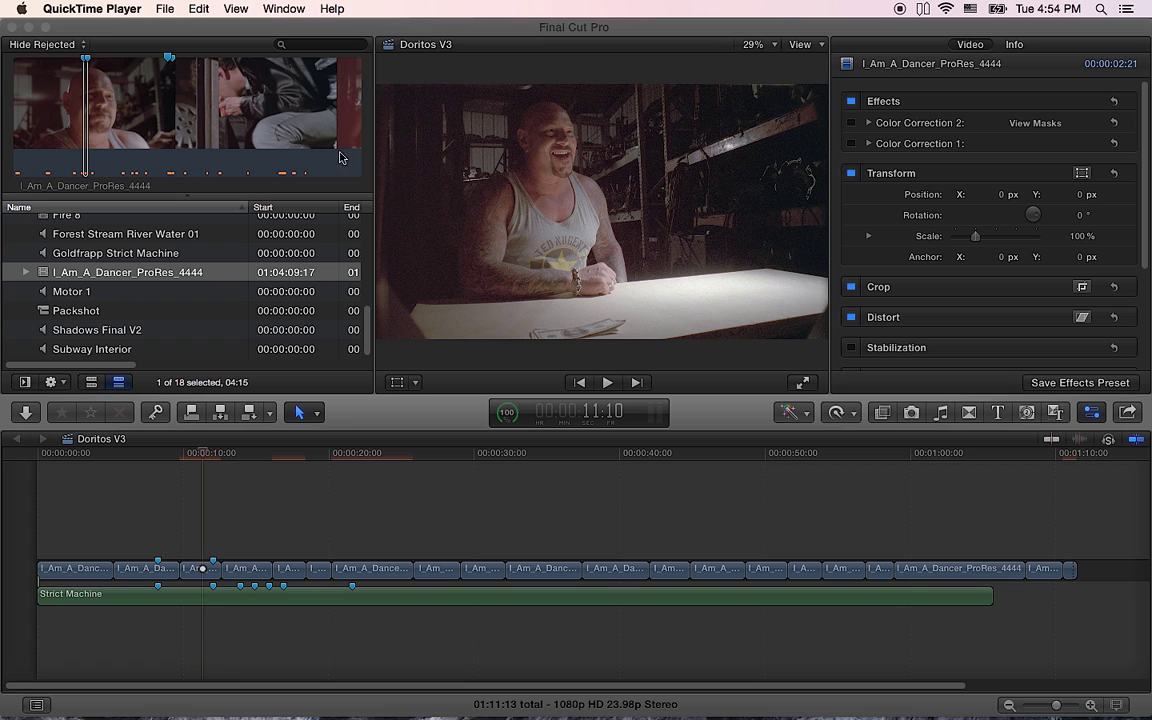
# Switch from QuickTime Player to Final Cut Pro with the Doritos V3 project showing
pyautogui.click(195, 33)
pyautogui.click(80, 9)
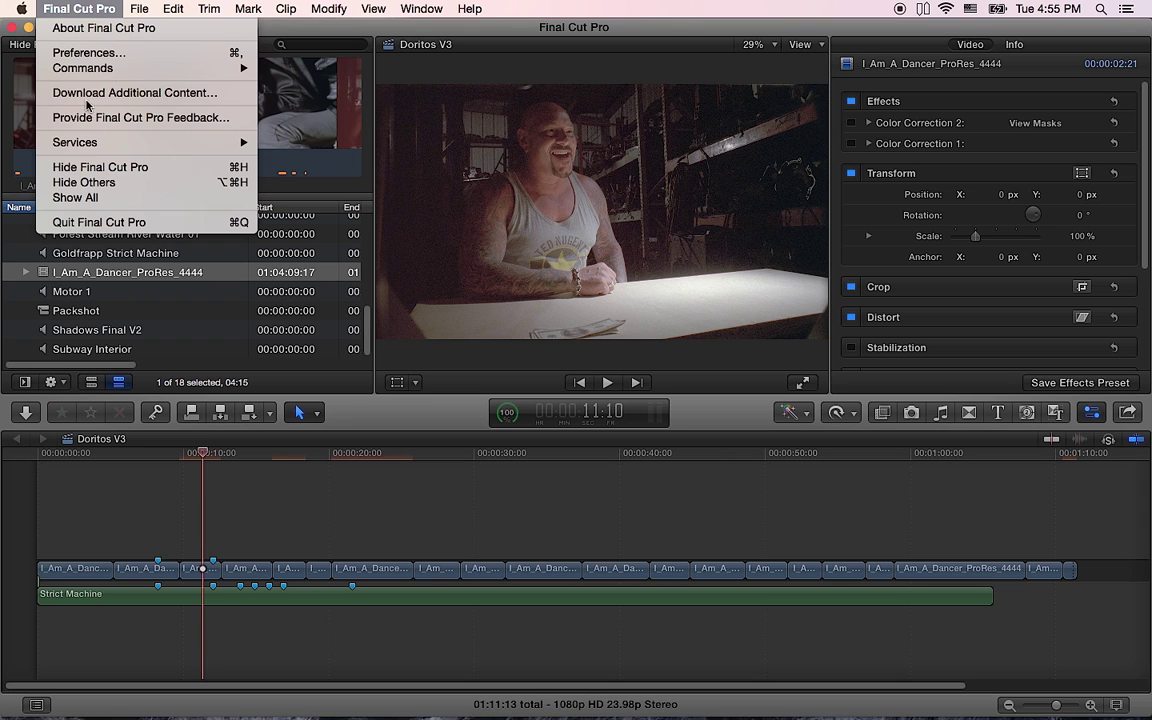
pyautogui.click(443, 420)
pyautogui.press('super+Tab')
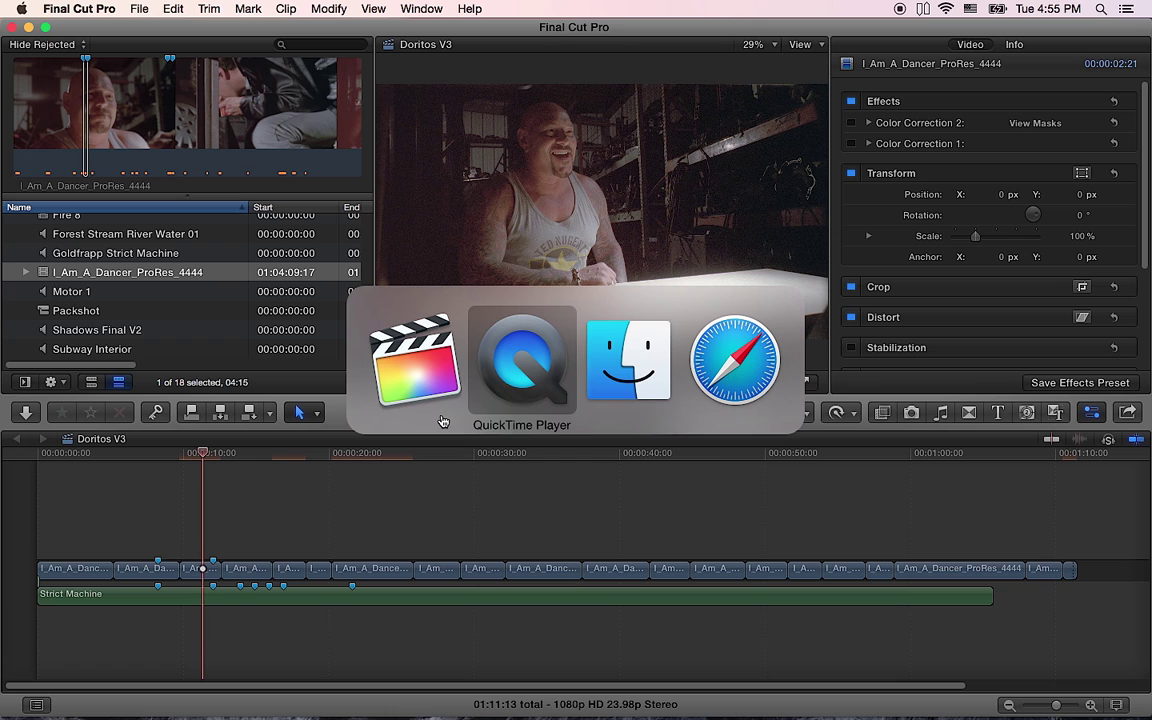
pyautogui.press('super+Tab')
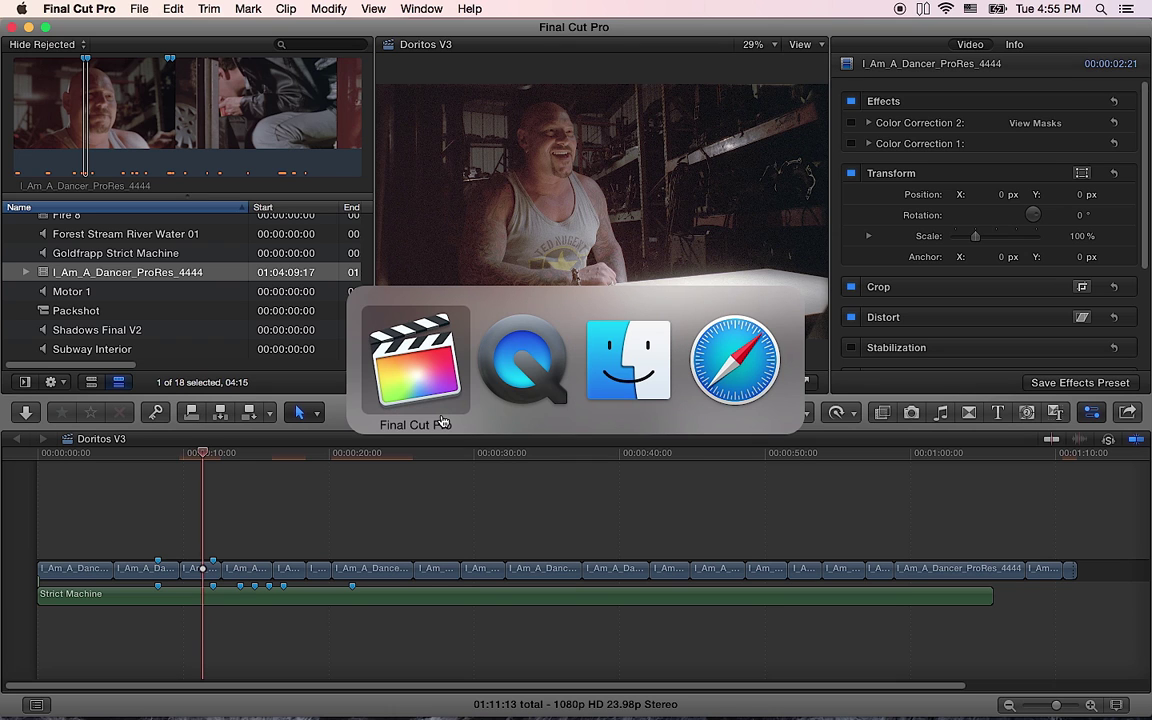
pyautogui.click(443, 420)
# In Finder, browse to Library > Audio > Apple Loops > Apple > Final Cut Pro Sound Effects
pyautogui.moveTo(617, 712)
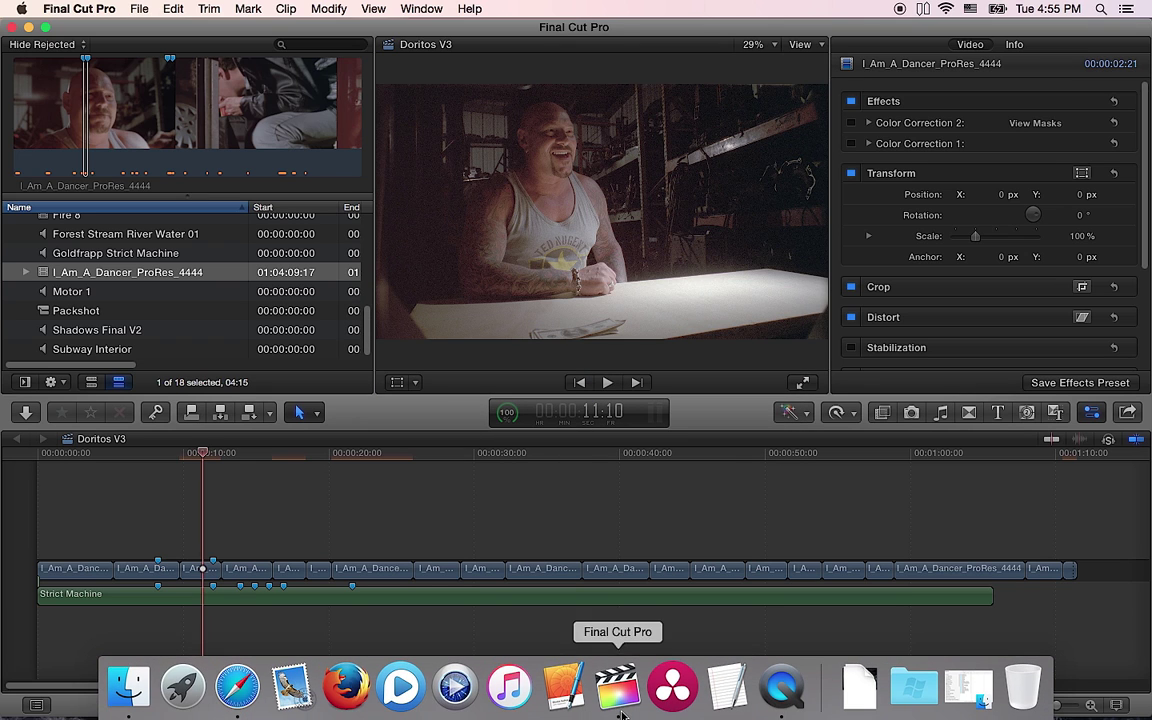
pyautogui.click(147, 707)
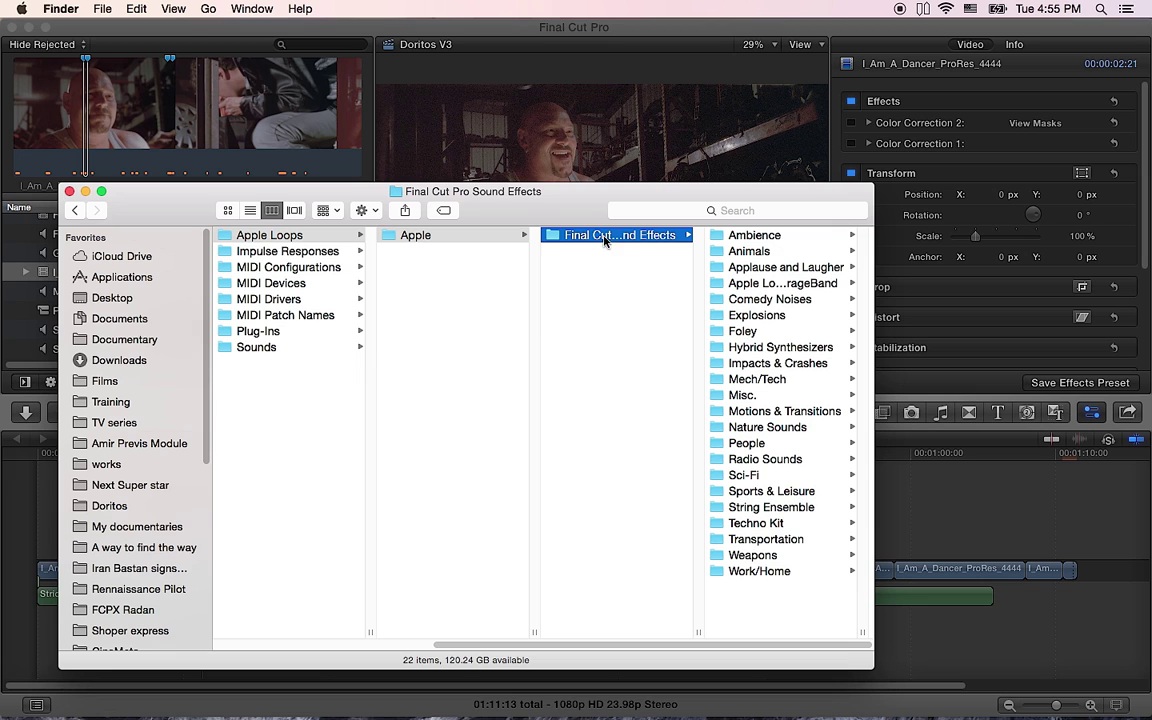
pyautogui.hscroll(-5, 618, 626)
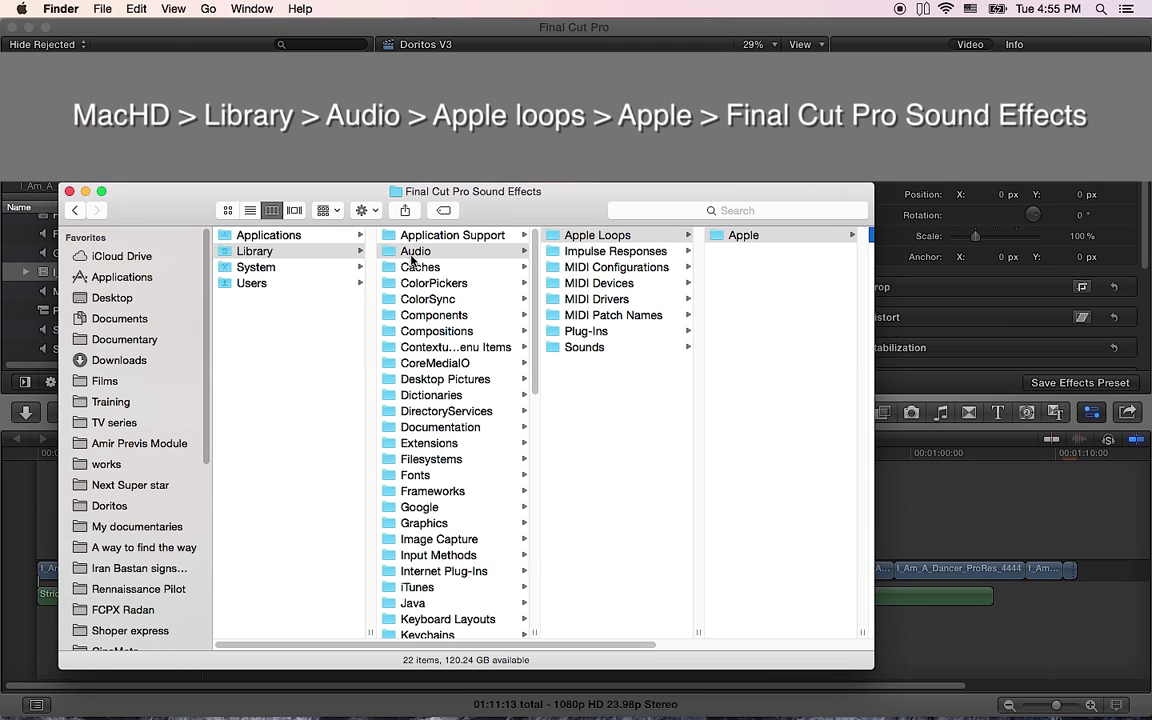
pyautogui.click(746, 236)
pyautogui.click(768, 237)
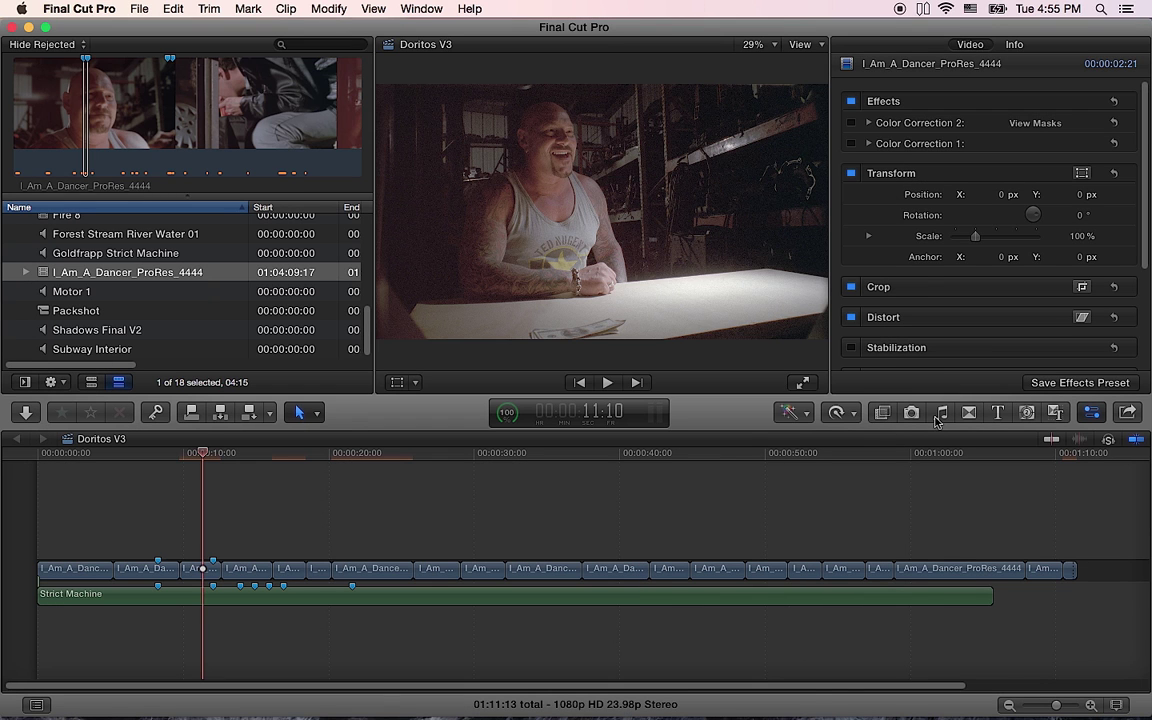
# Check the sound folders in Final Cut Pro's Music and Sound browser, then switch to Safari
pyautogui.click(941, 413)
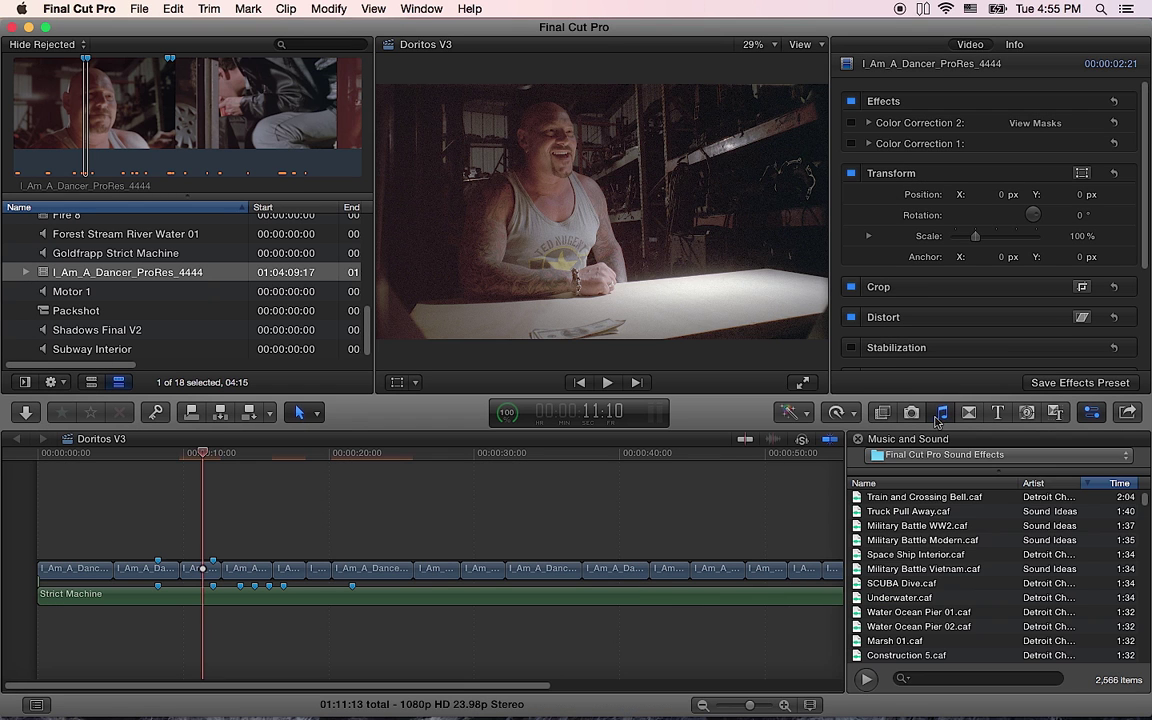
pyautogui.click(955, 461)
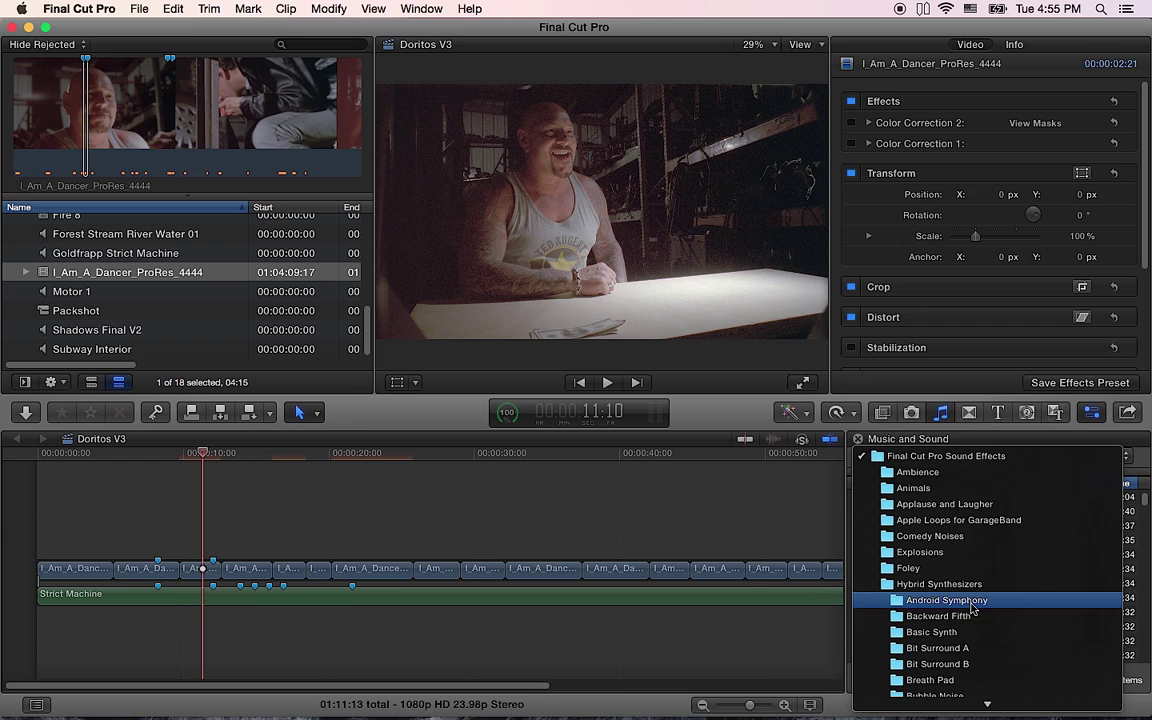
pyautogui.click(720, 535)
pyautogui.press('super+Tab')
pyautogui.press('super+Tab')
pyautogui.press('super+Tab')
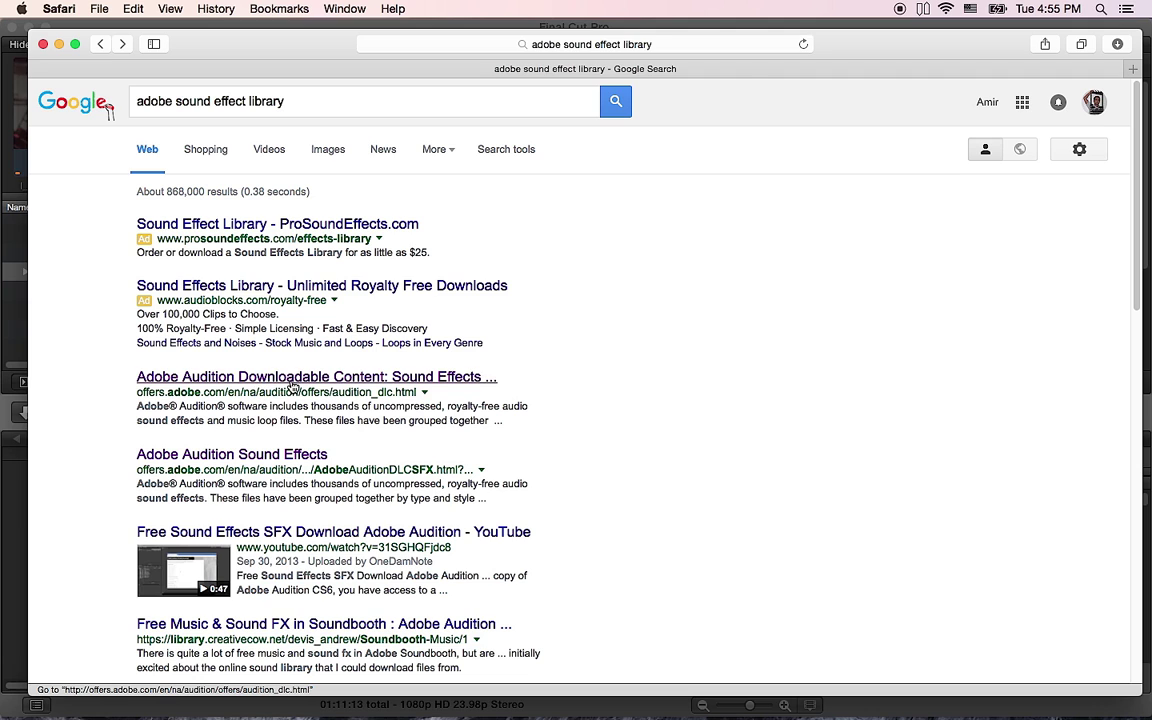
# Open Adobe Audition's Sound Effects download page and scroll its bundles from Ambience to Weather
pyautogui.click(292, 378)
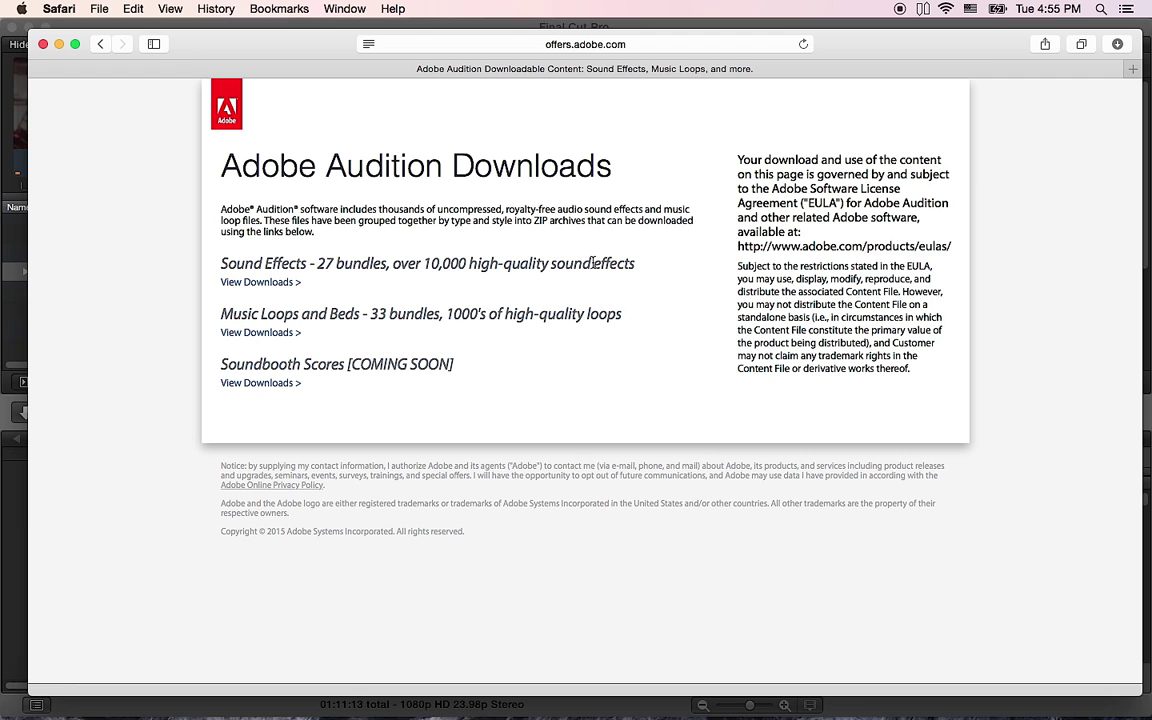
pyautogui.click(270, 282)
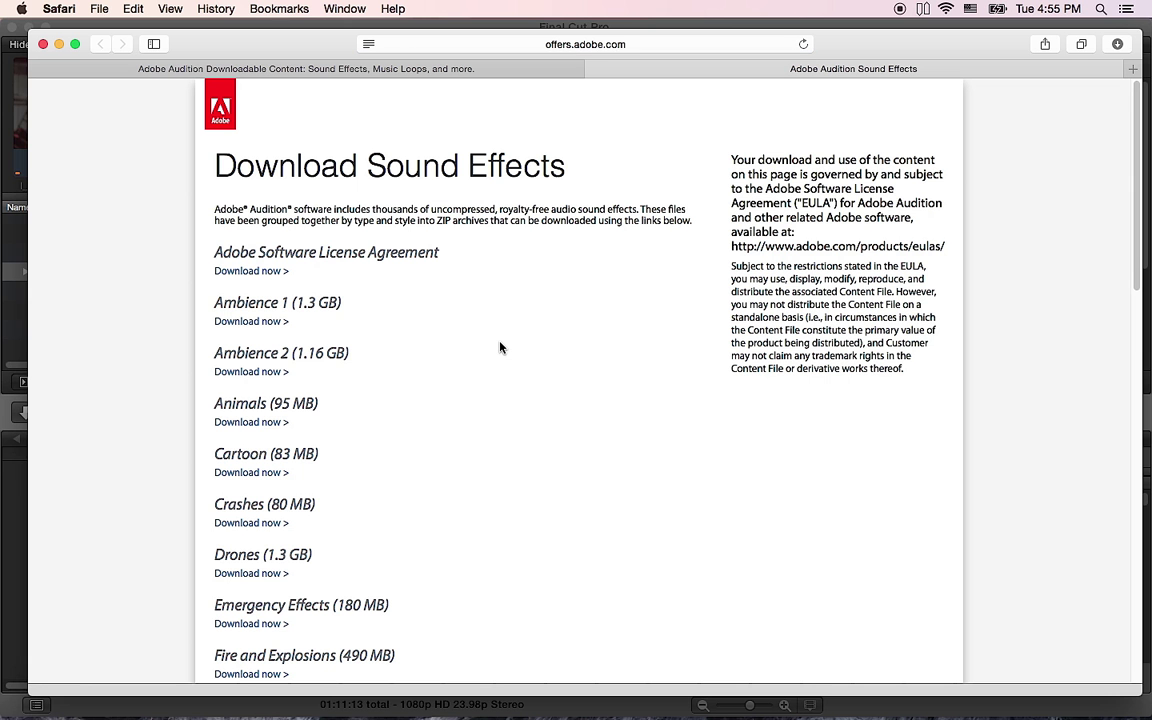
pyautogui.scroll(-5, 499, 345)
pyautogui.scroll(-10, 381, 337)
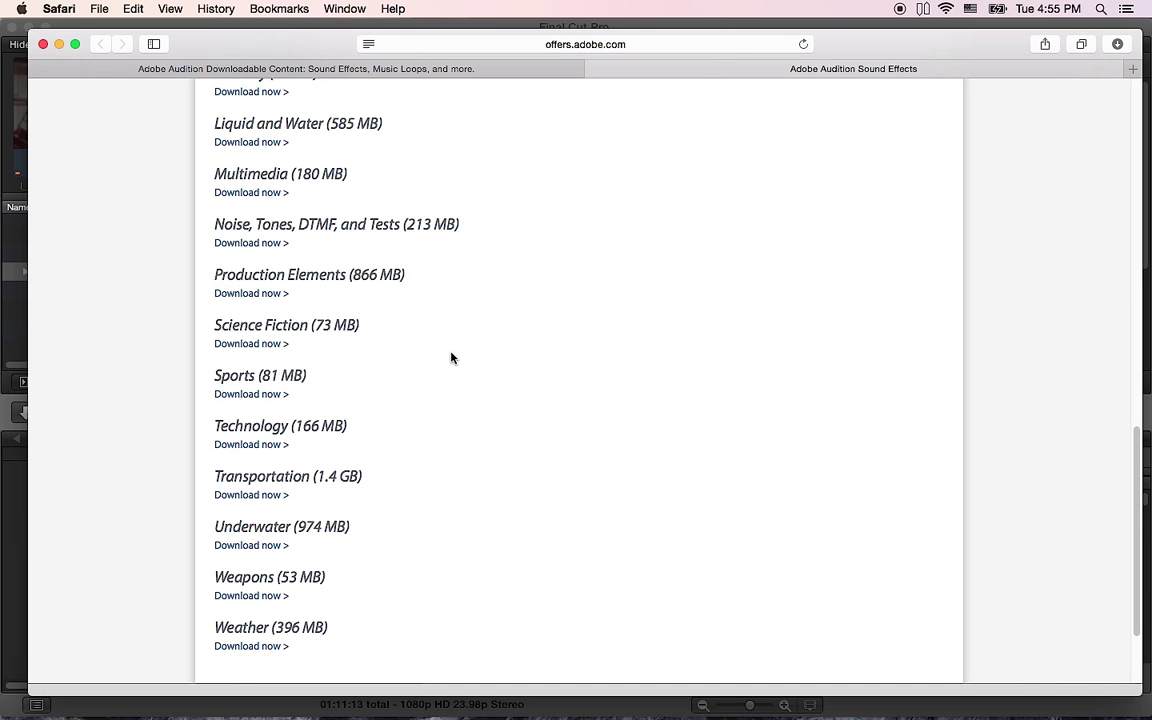
# Hide Safari and move the Science Fiction desktop folder closer to the Finder window
pyautogui.press('super+h')
pyautogui.press('super+h')
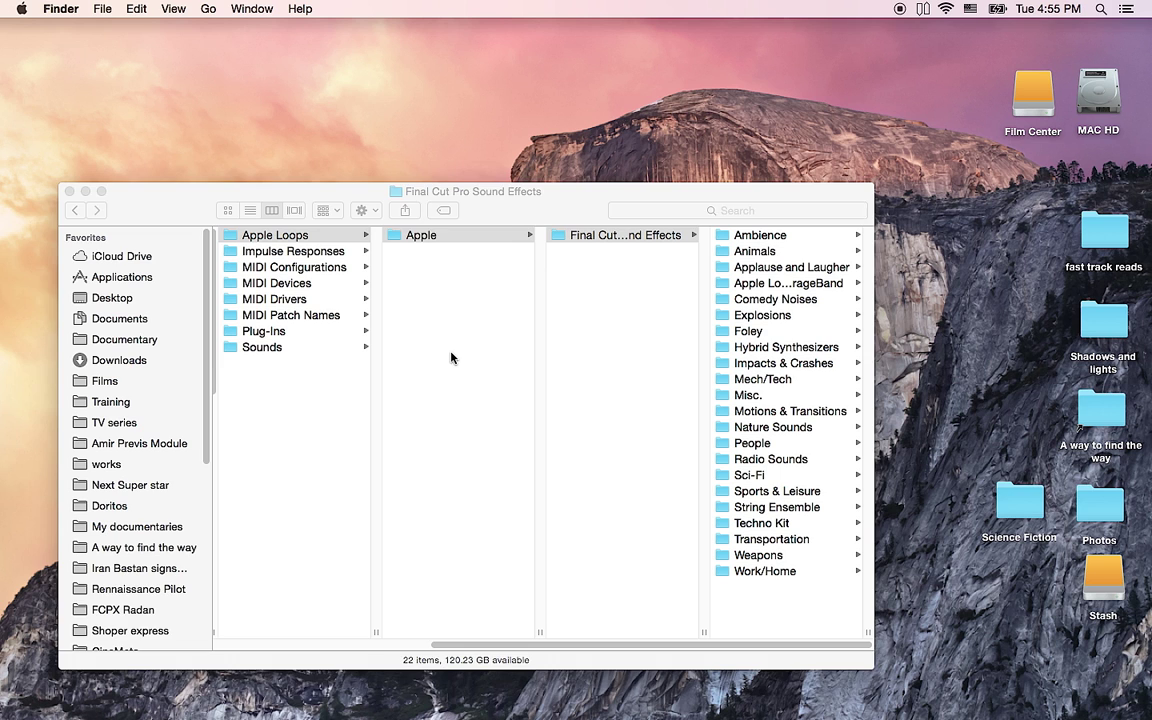
pyautogui.moveTo(1005, 503); pyautogui.dragTo(947, 325)
pyautogui.press('super+Tab')
pyautogui.press('super+Tab')
pyautogui.press('super+Tab')
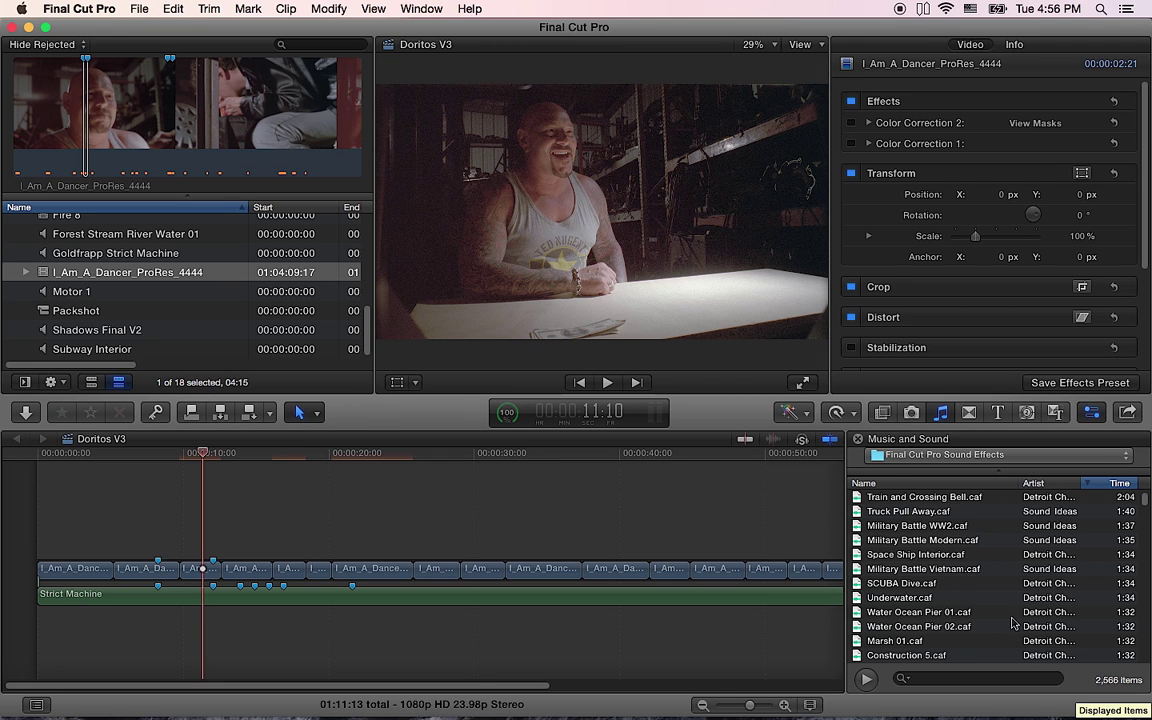
# Drop the Science Fiction folder into Final Cut Pro Sound Effects and check its path
pyautogui.press('super+h')
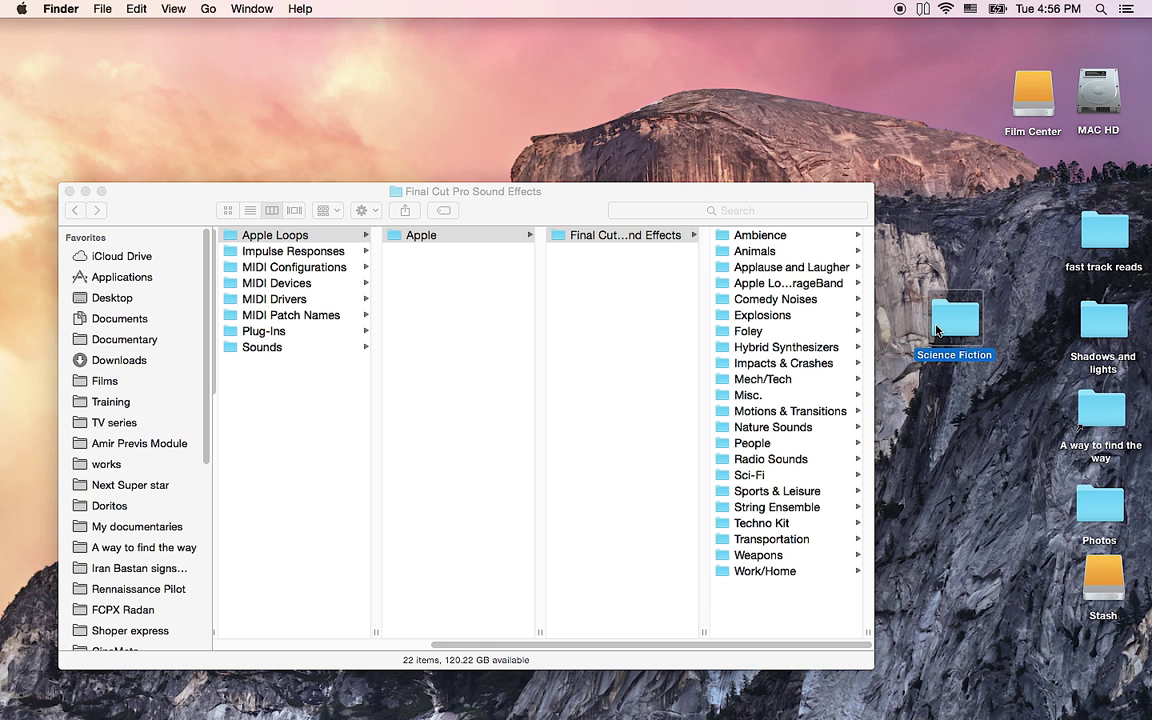
pyautogui.moveTo(937, 330); pyautogui.dragTo(727, 575)
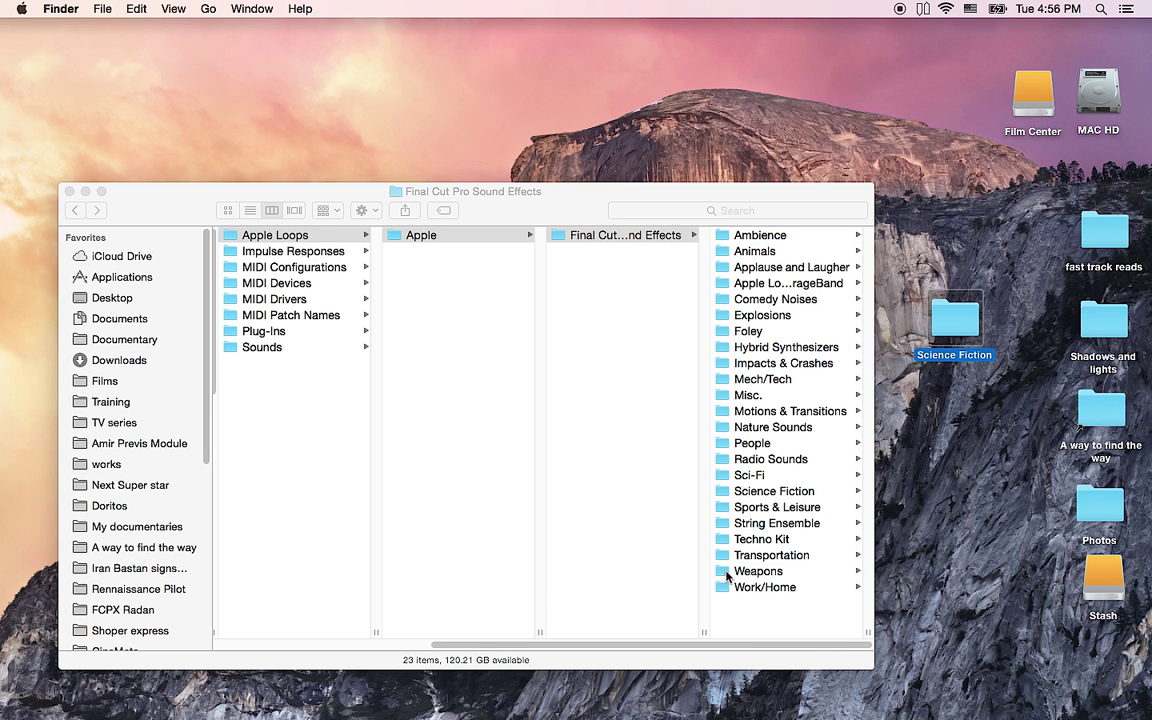
pyautogui.click(447, 190)
pyautogui.keyDown('super'); pyautogui.click(450, 191); pyautogui.keyUp('super')
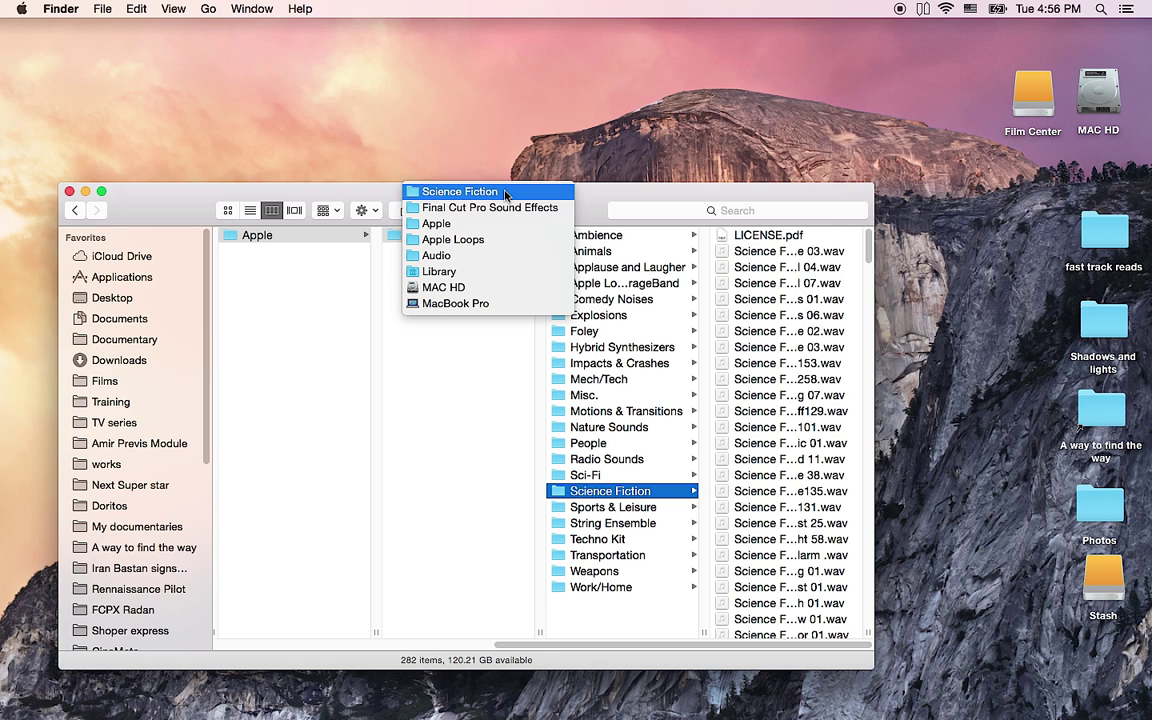
pyautogui.click(348, 198)
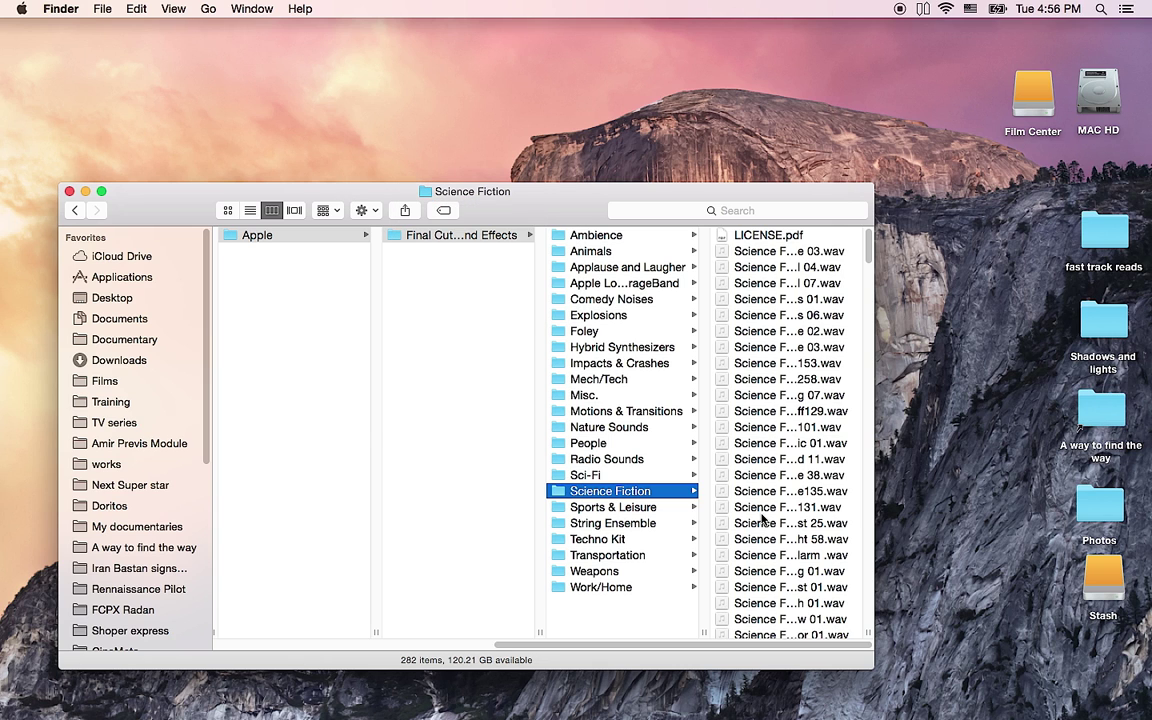
pyautogui.press('super+Tab')
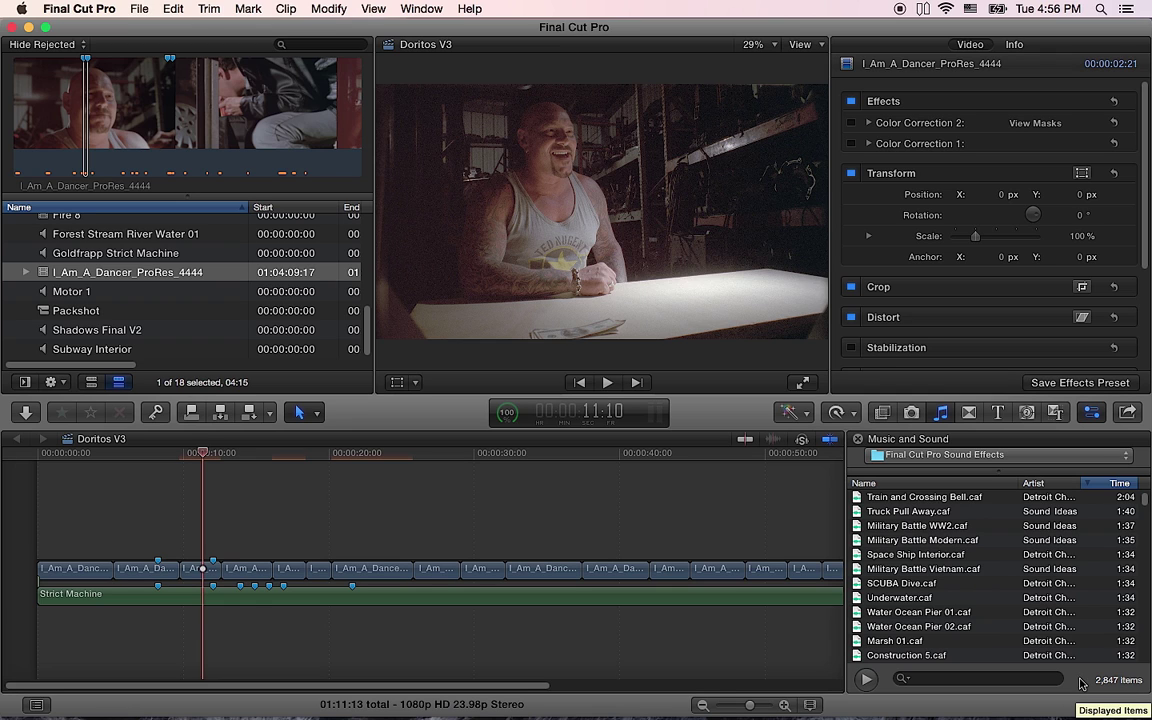
# Search all sound effects in the Music and Sound browser for 'alien his'
pyautogui.click(940, 455)
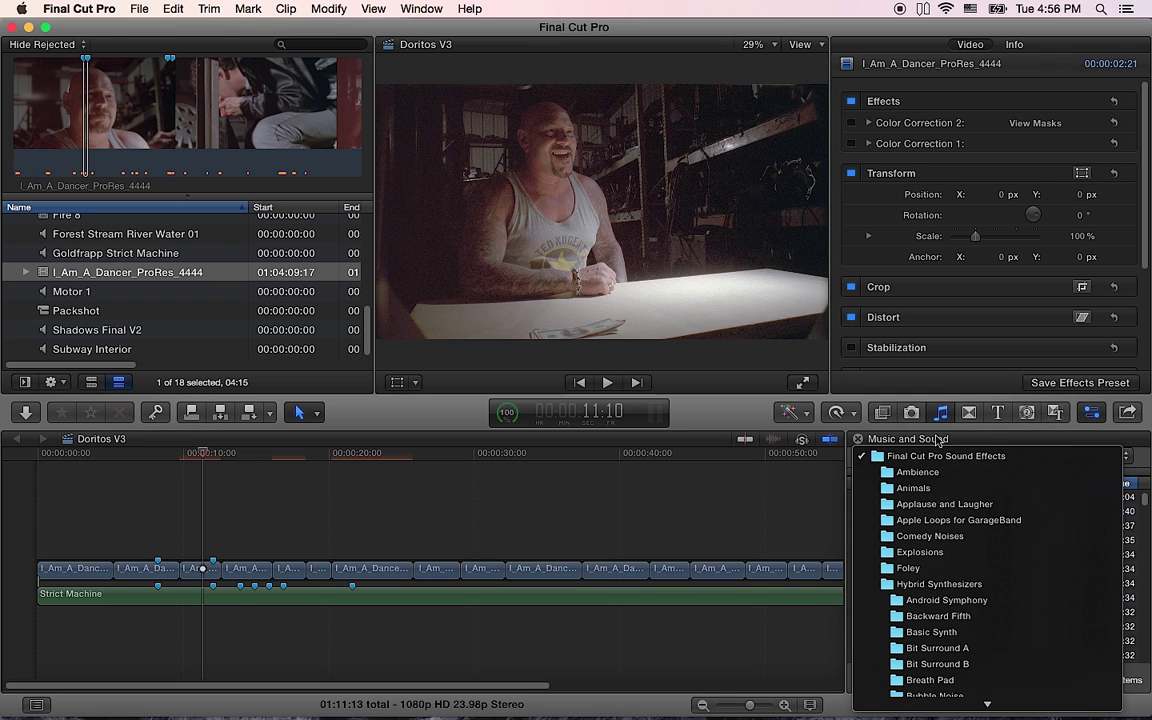
pyautogui.click(946, 456)
pyautogui.click(937, 678)
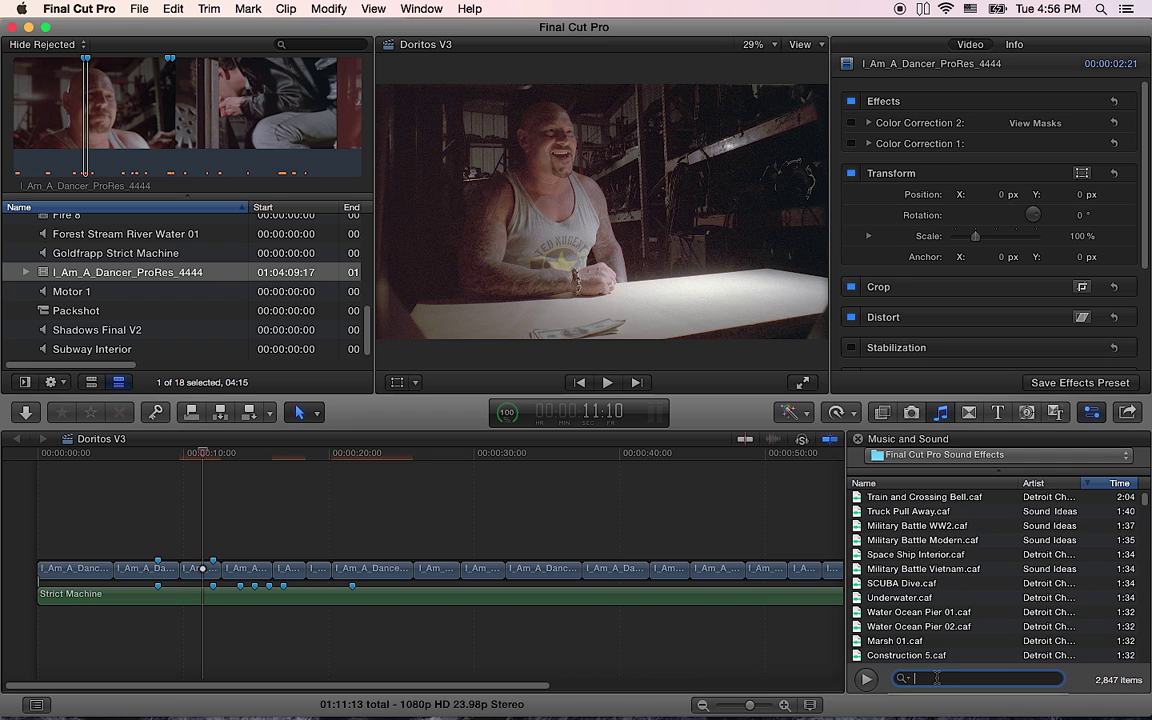
pyautogui.write('alien his')
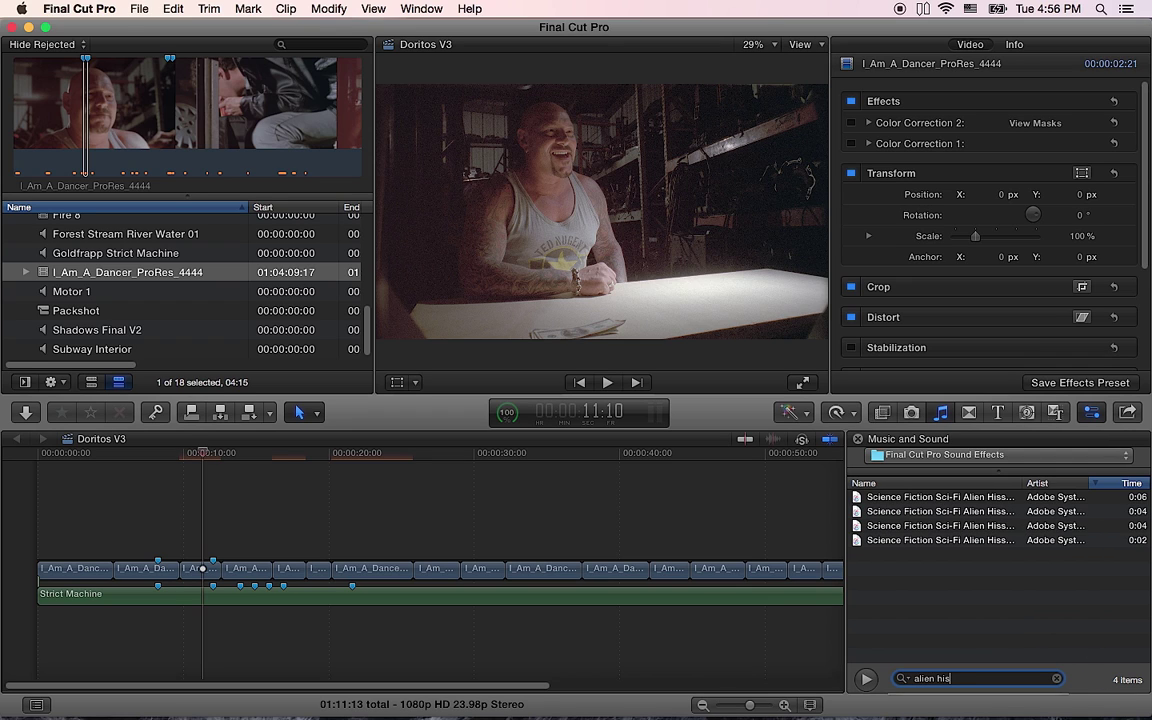
# Preview the alien hiss results and drag the shortest one beneath the dancer clips
pyautogui.click(962, 510)
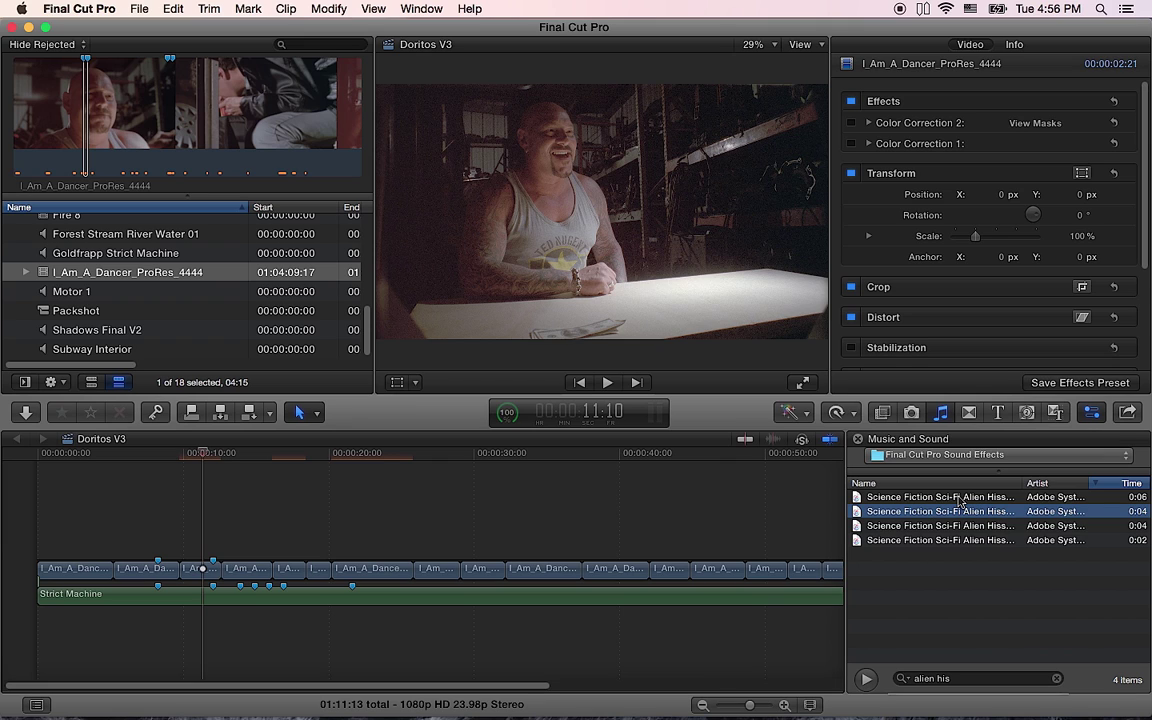
pyautogui.click(866, 680)
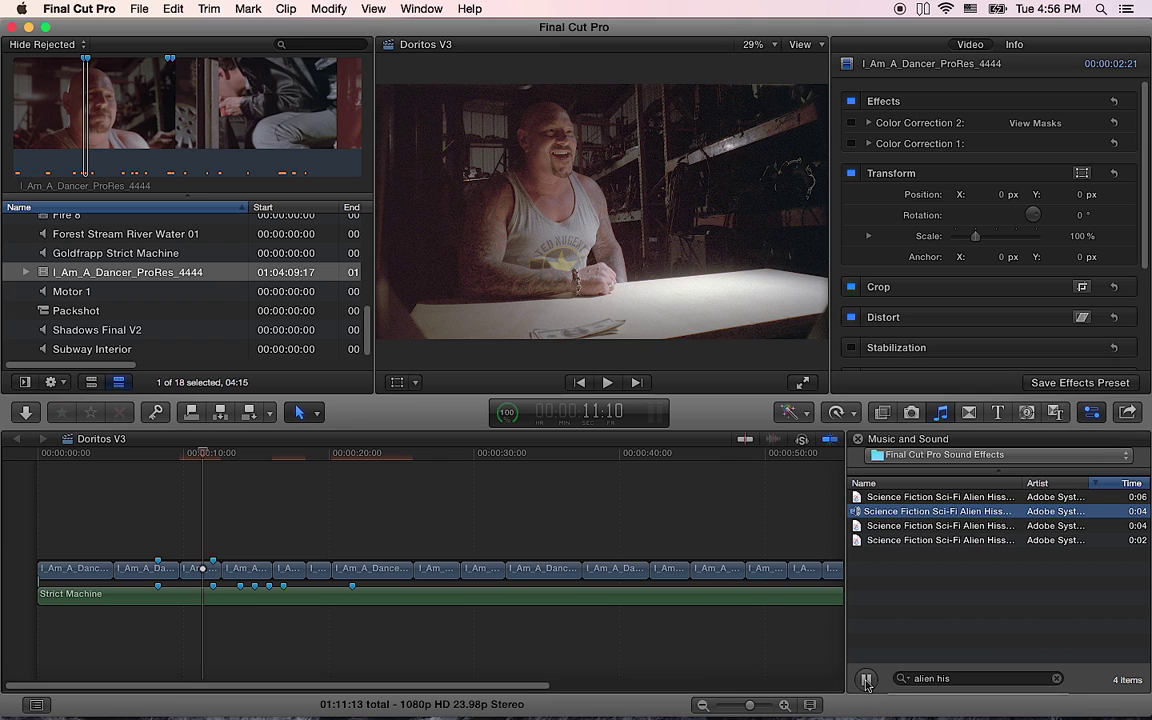
pyautogui.press('Down')
pyautogui.press('Down')
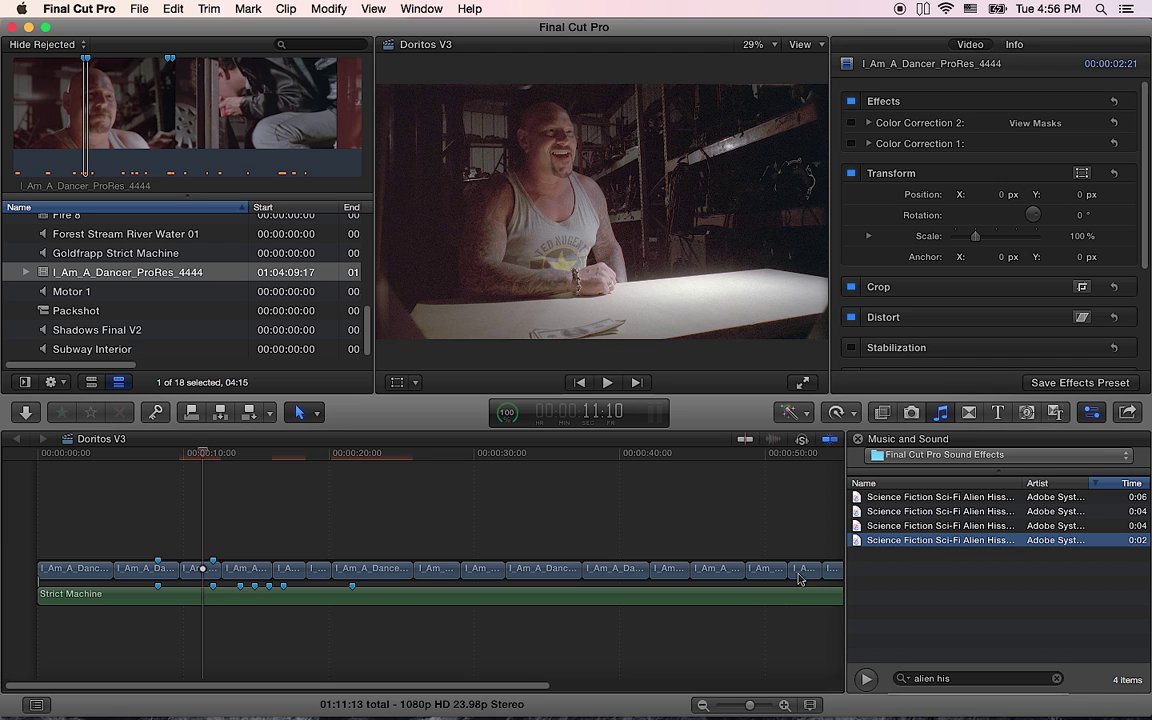
pyautogui.moveTo(276, 654); pyautogui.dragTo(193, 626)
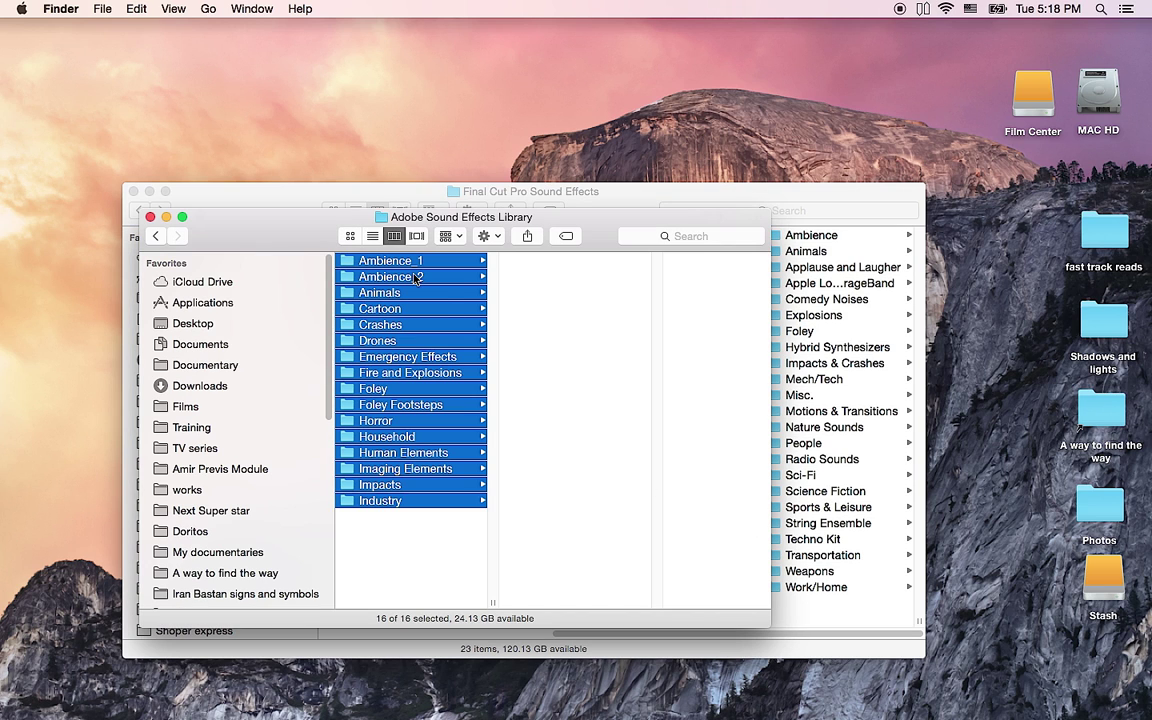
# Check the Adobe Sound Effects Library path and place its window top-left beside Final Cut Pro Sound Effects
pyautogui.keyDown('super'); pyautogui.click(425, 214); pyautogui.keyUp('super')
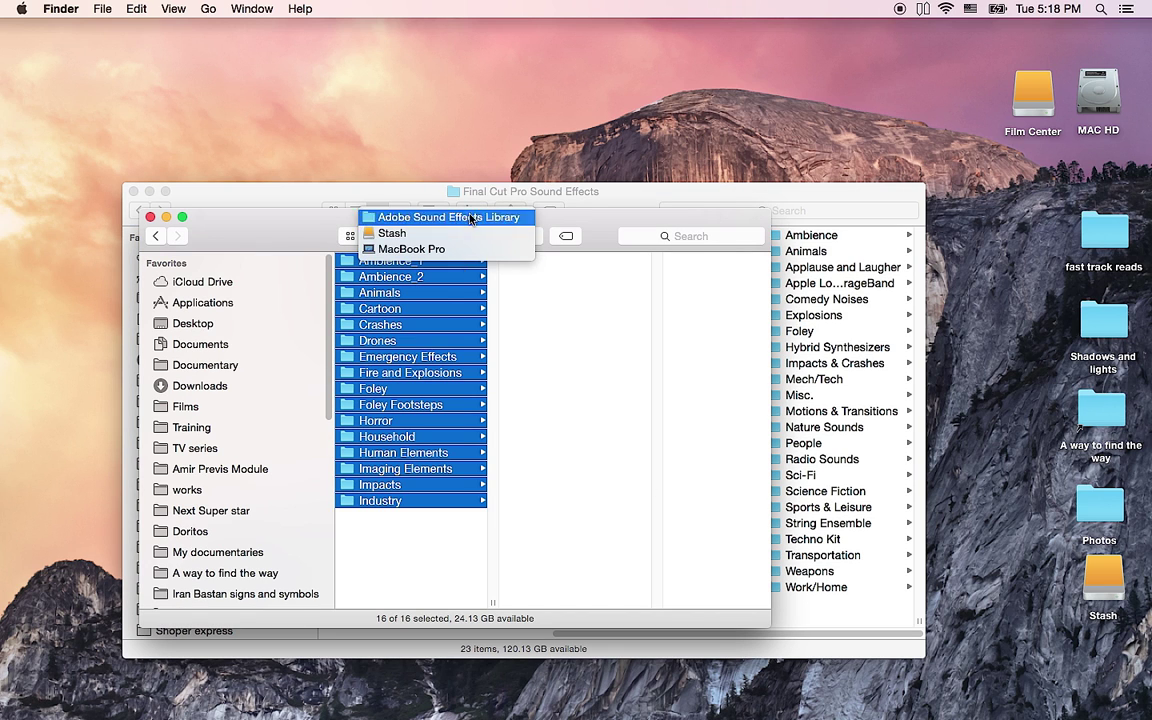
pyautogui.click(296, 237)
pyautogui.moveTo(296, 237); pyautogui.dragTo(204, 89)
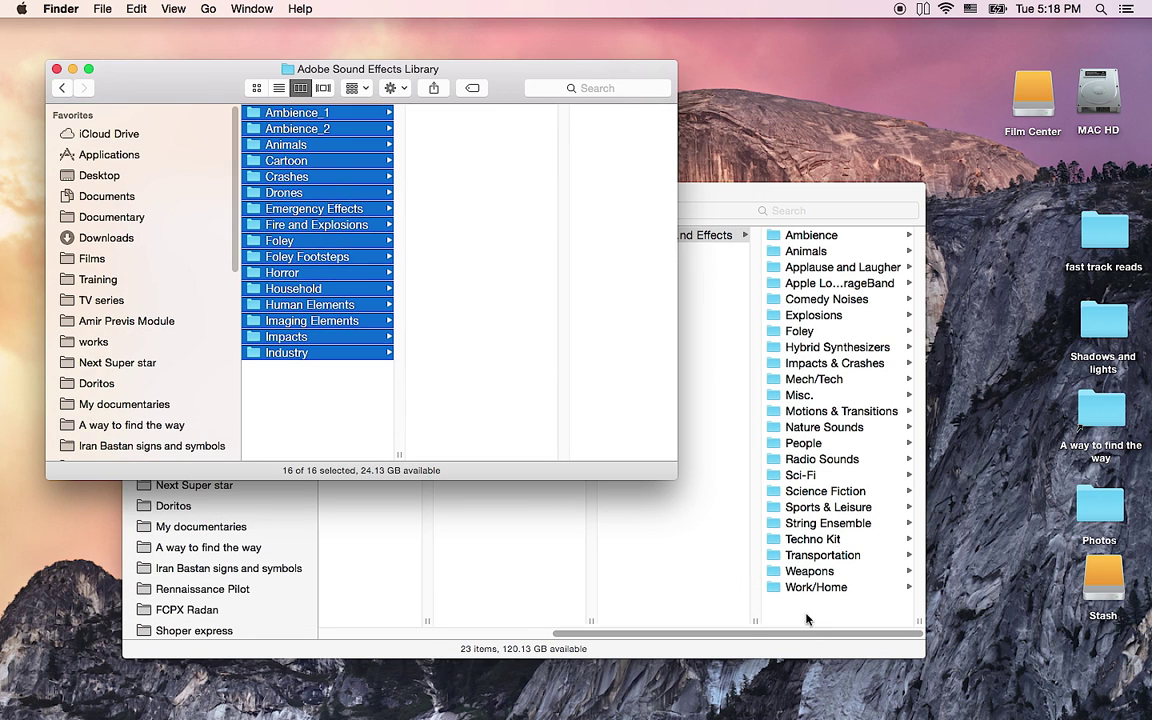
pyautogui.click(842, 614)
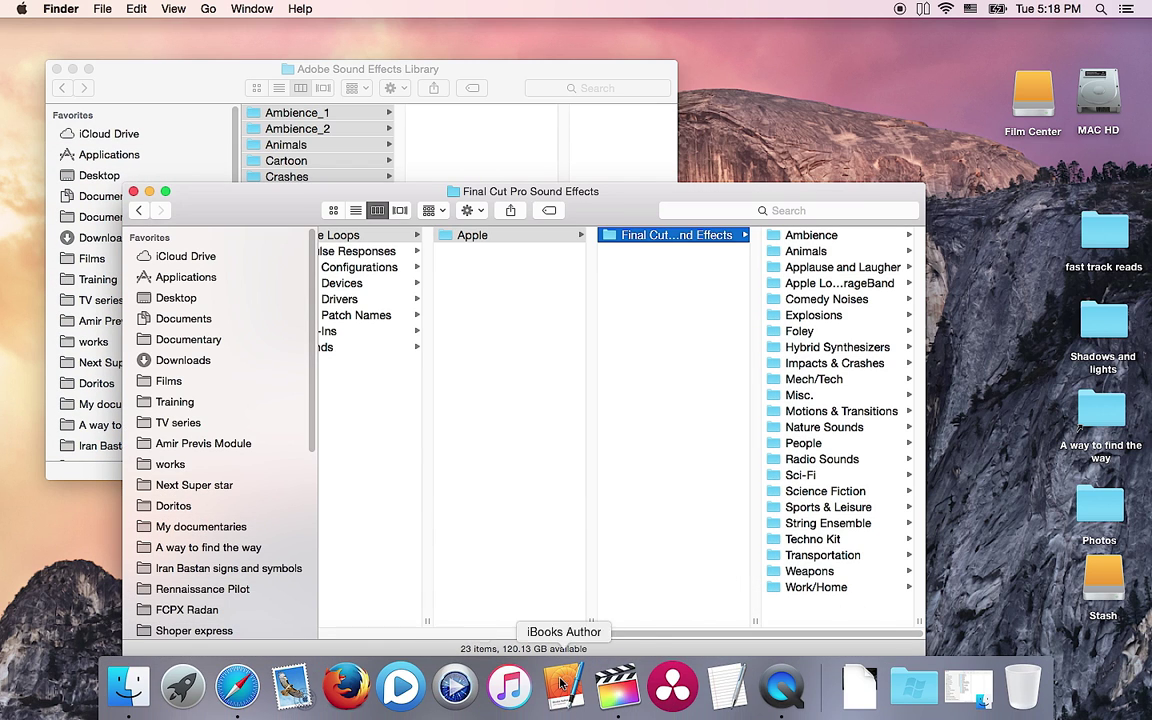
# Search Final Cut Pro's sound effects for 'trailer', finding 0 items, then return to Finder
pyautogui.click(619, 690)
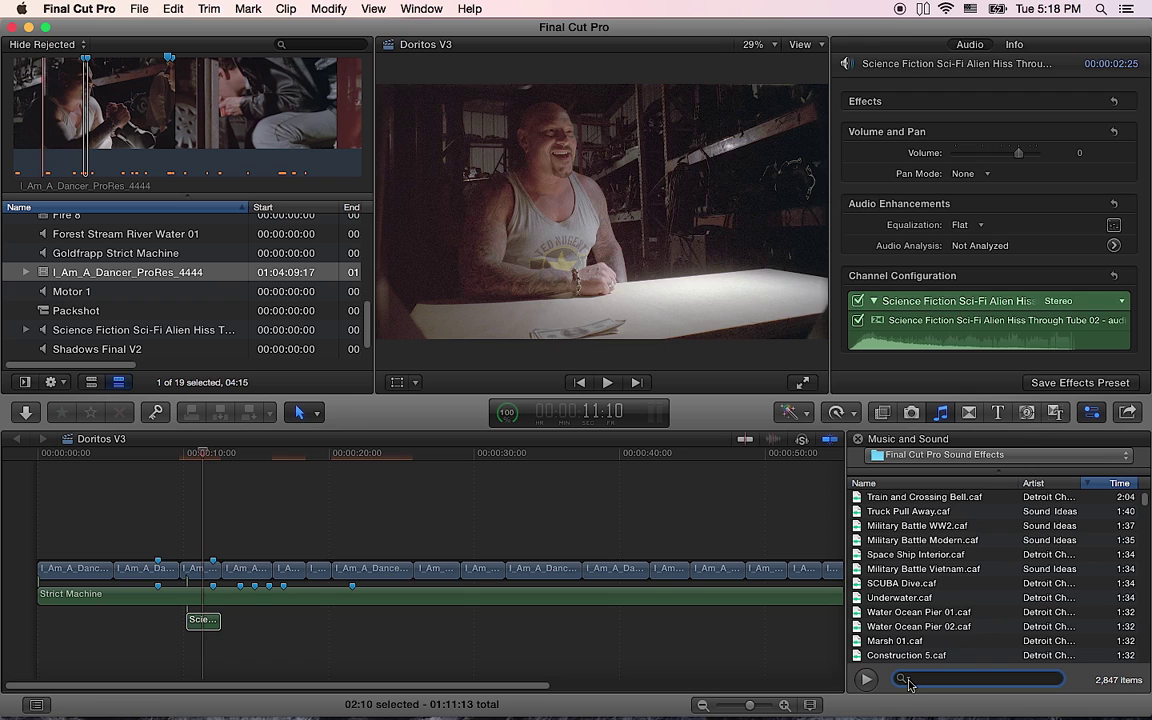
pyautogui.write('trailer')
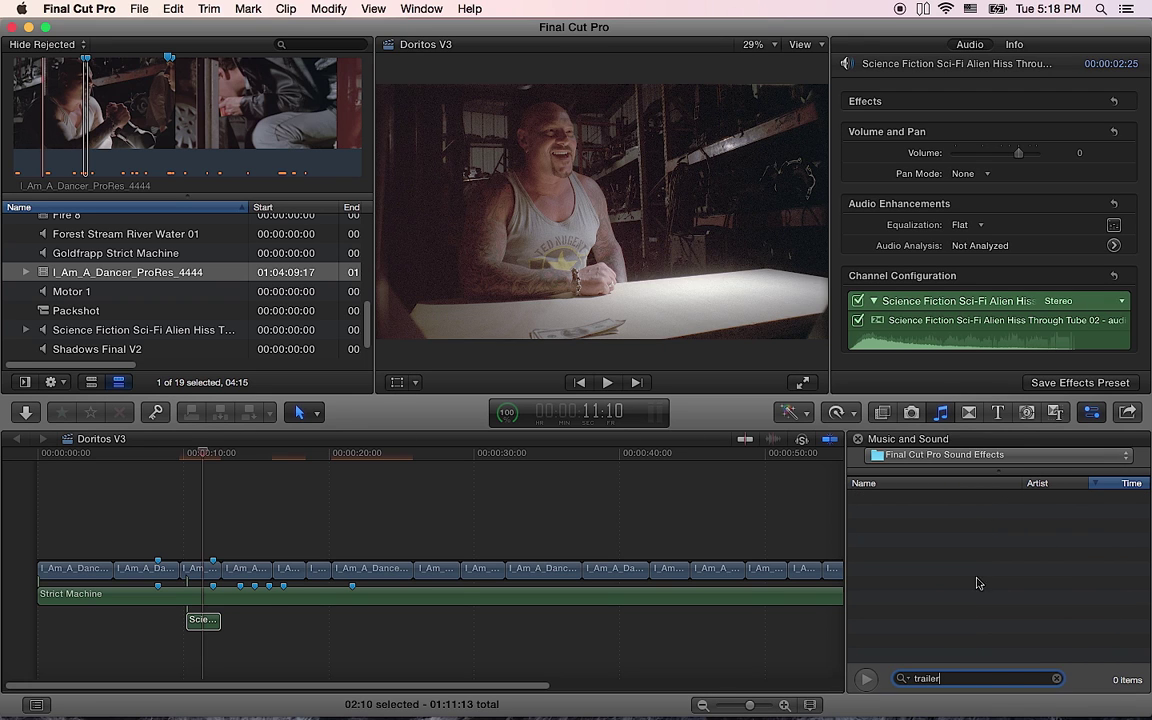
pyautogui.press('super+Tab')
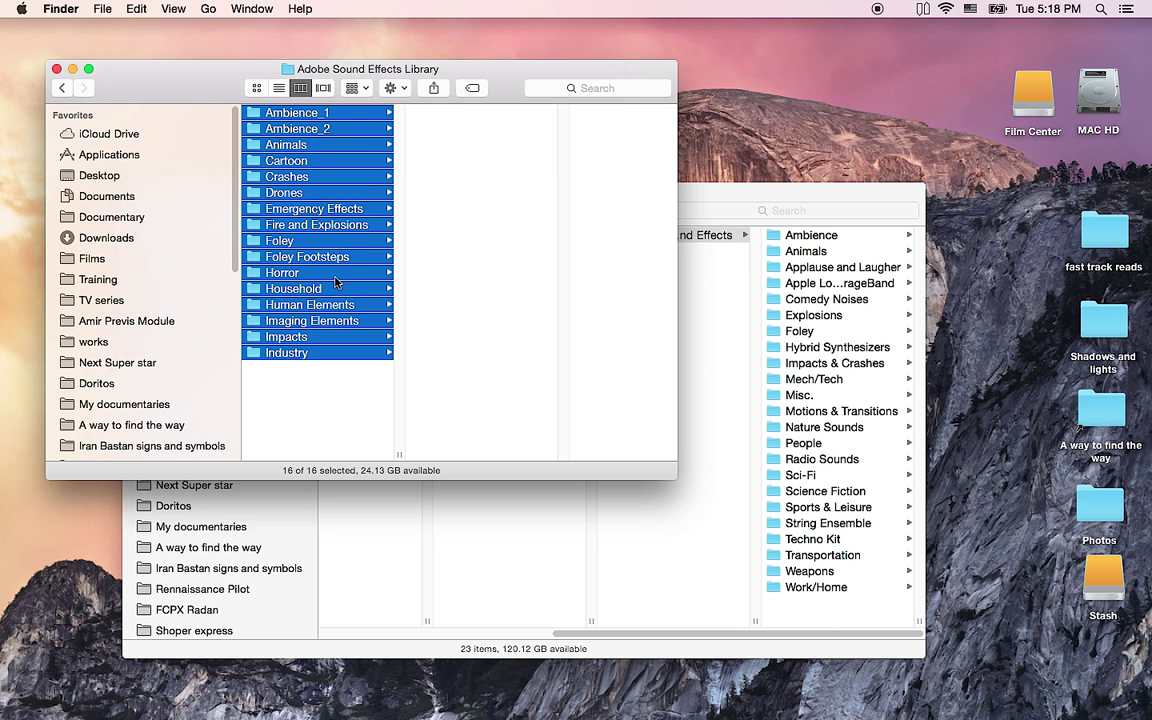
# Option-Command-drag the 16 Adobe folders into Final Cut Pro Sound Effects as aliases
pyautogui.moveTo(280, 260); pyautogui.dragTo(802, 608)
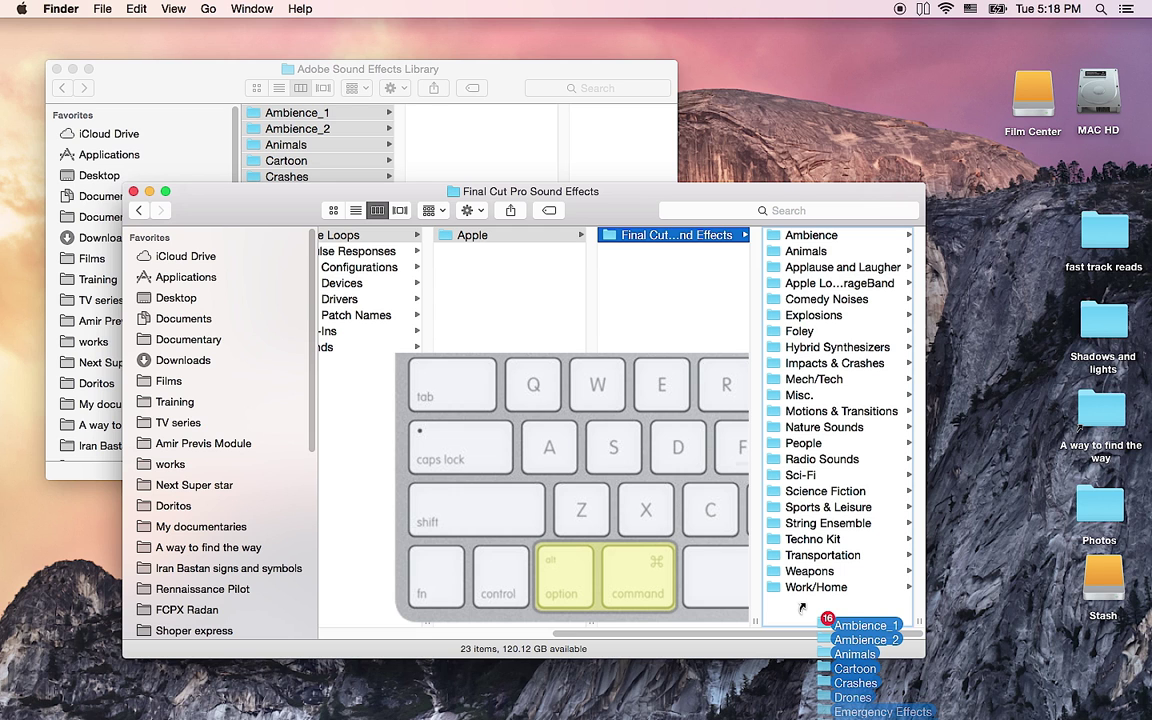
pyautogui.moveTo(802, 608); pyautogui.dragTo(802, 608)
pyautogui.press('super+Tab')
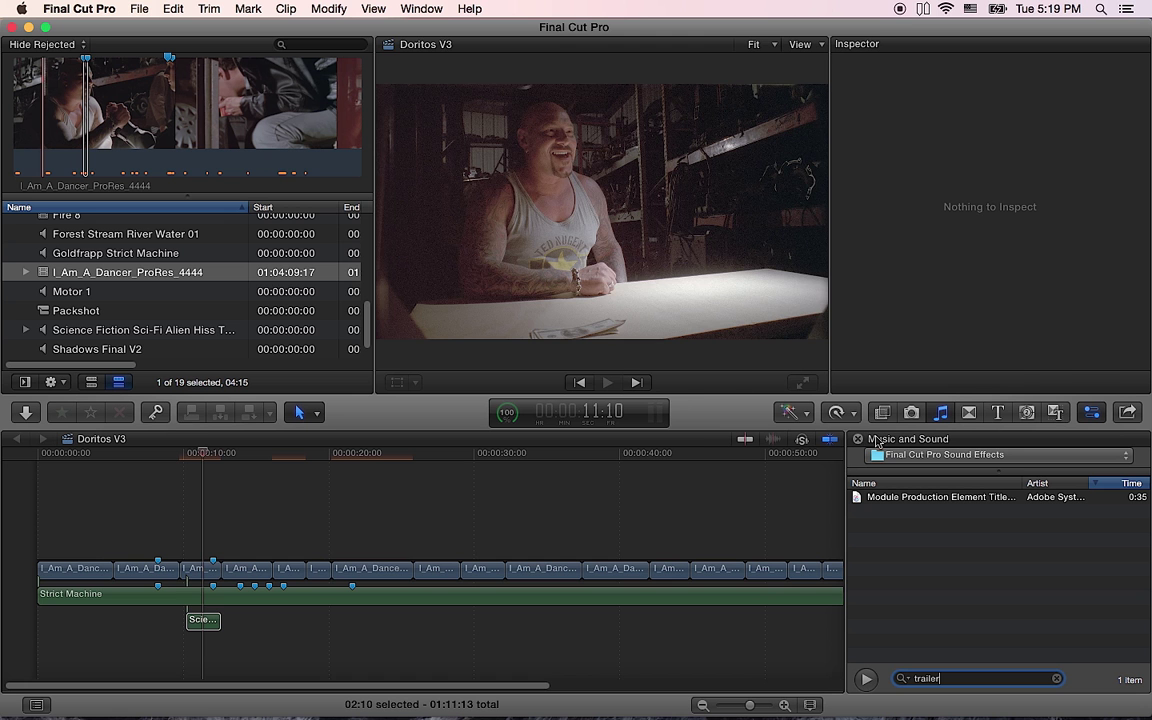
# Refresh the Music and Sound browser, rerun the 'trailer' search and select its single Adobe result
pyautogui.click(940, 413)
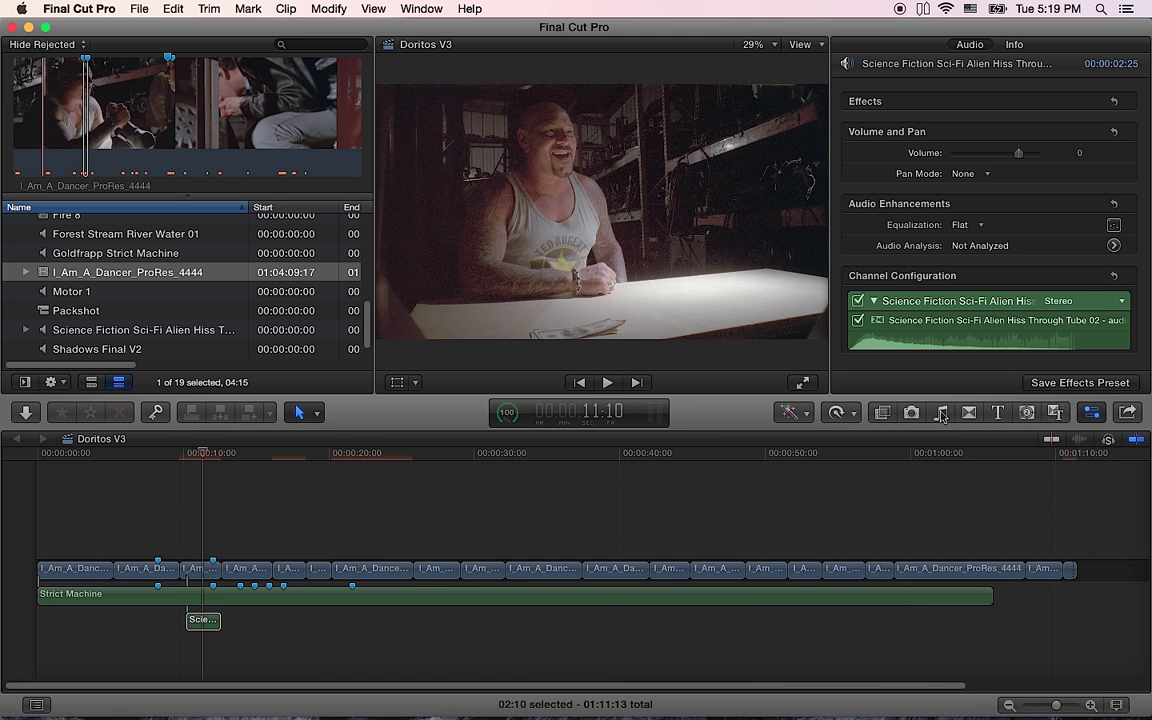
pyautogui.click(940, 413)
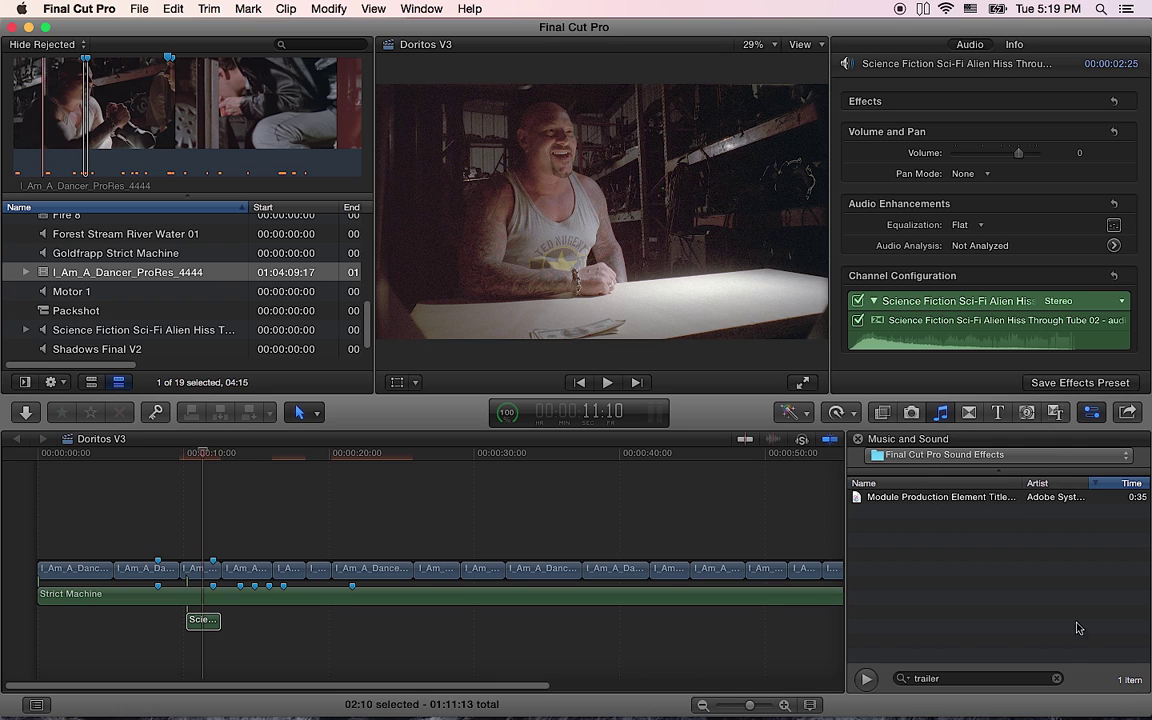
pyautogui.click(1056, 678)
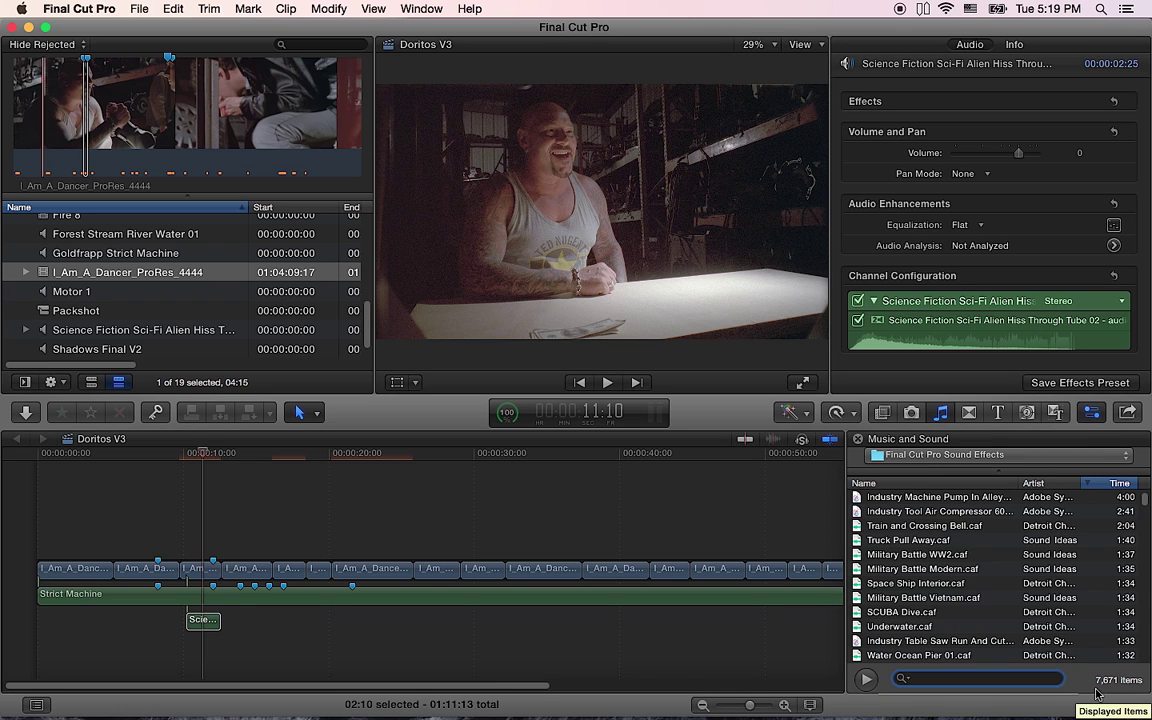
pyautogui.write('trailer')
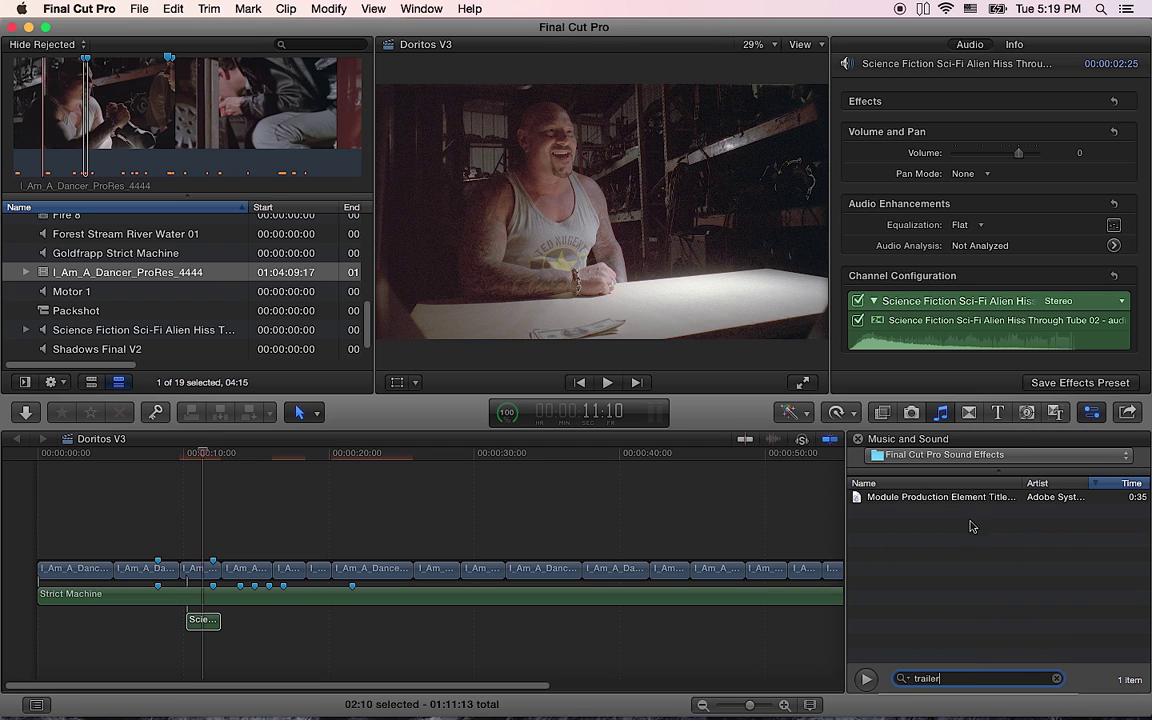
pyautogui.click(960, 497)
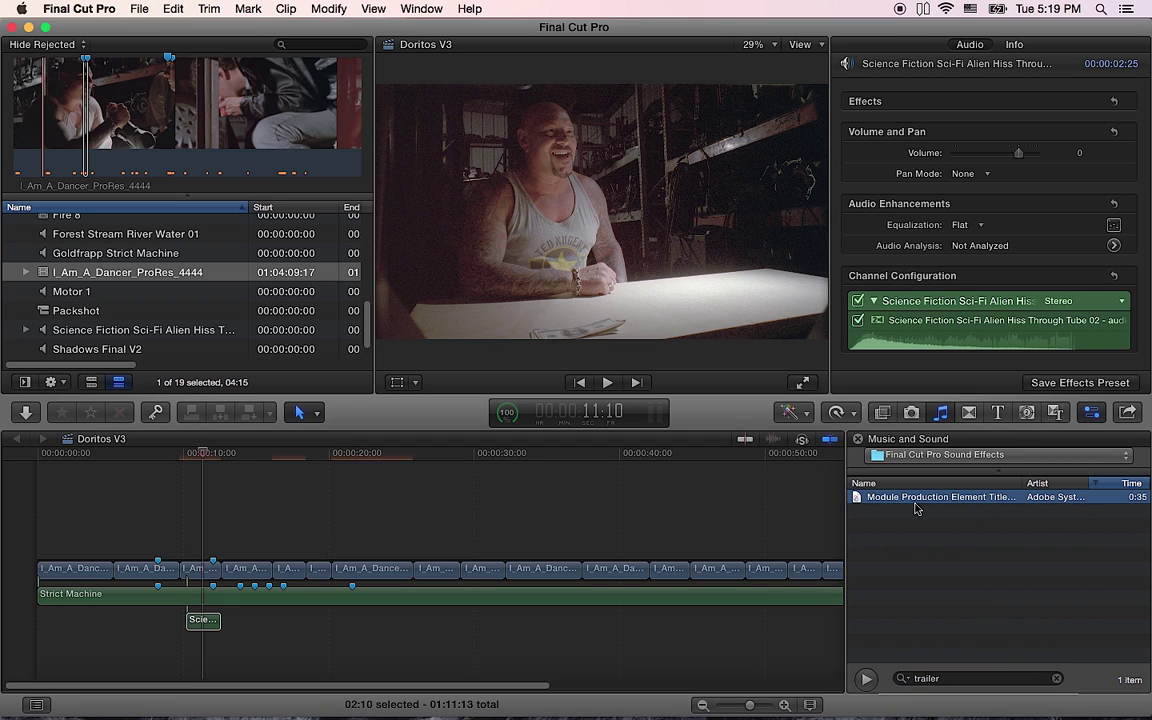
pyautogui.click(940, 455)
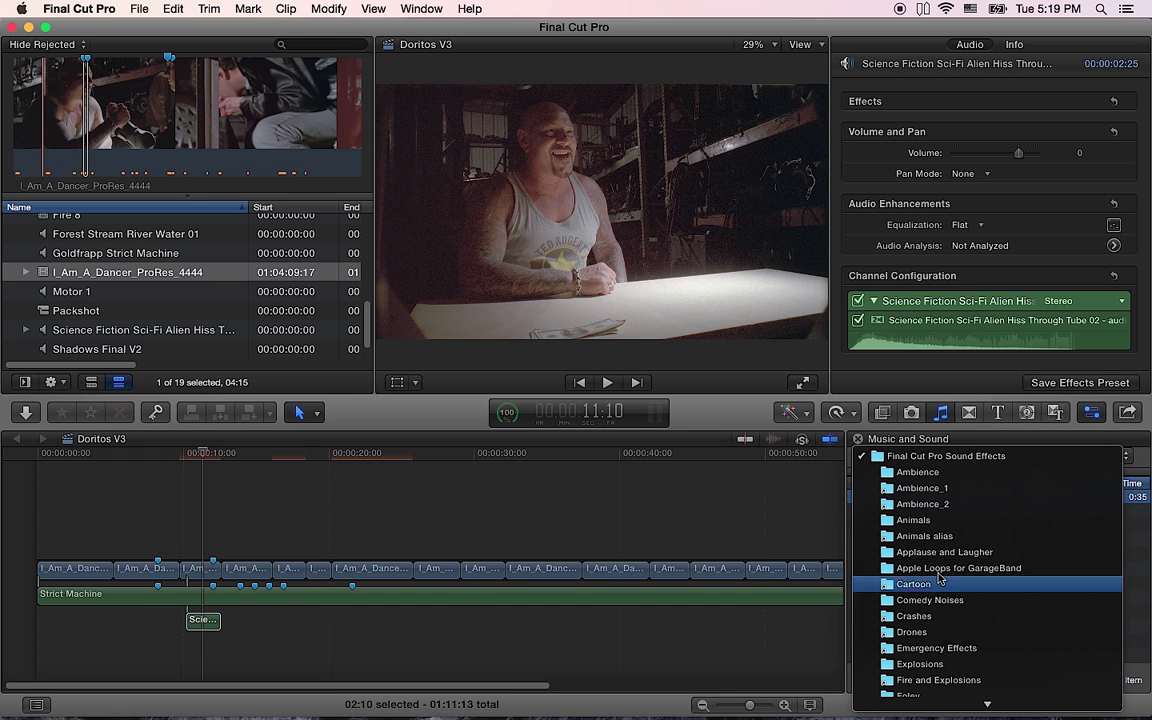
# Browse the Animals alias, Crashes and Horror folders from the sound folder list
pyautogui.click(925, 536)
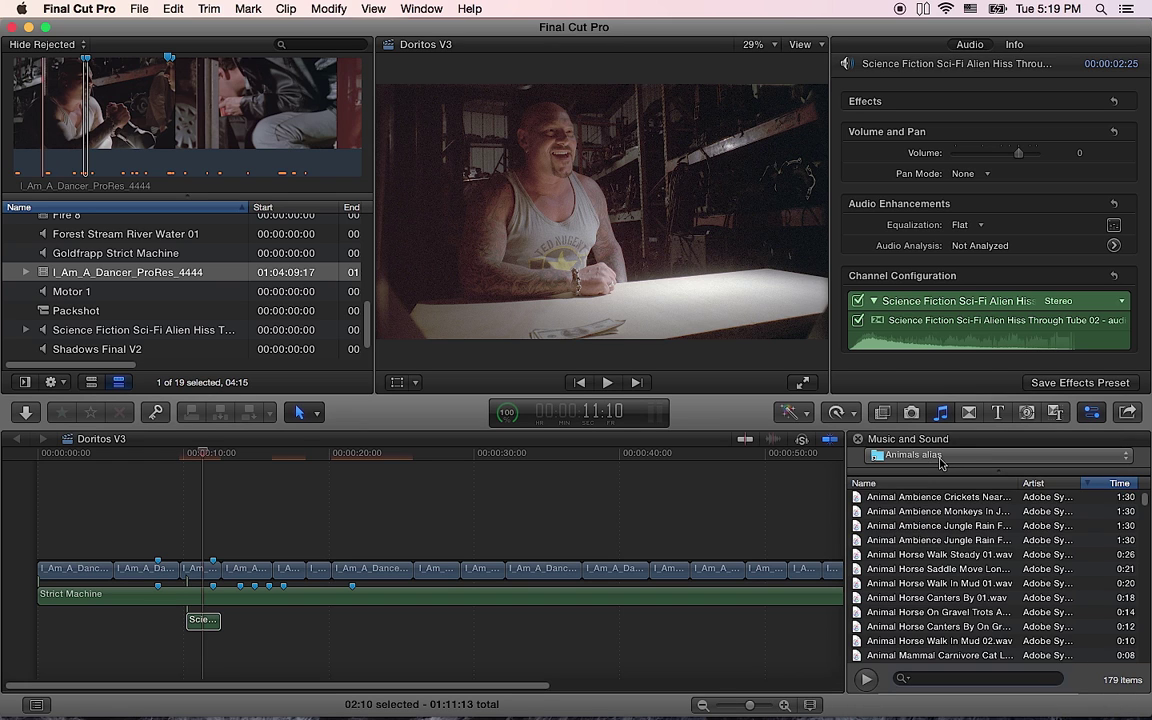
pyautogui.click(930, 456)
pyautogui.scroll(-2, 956, 588)
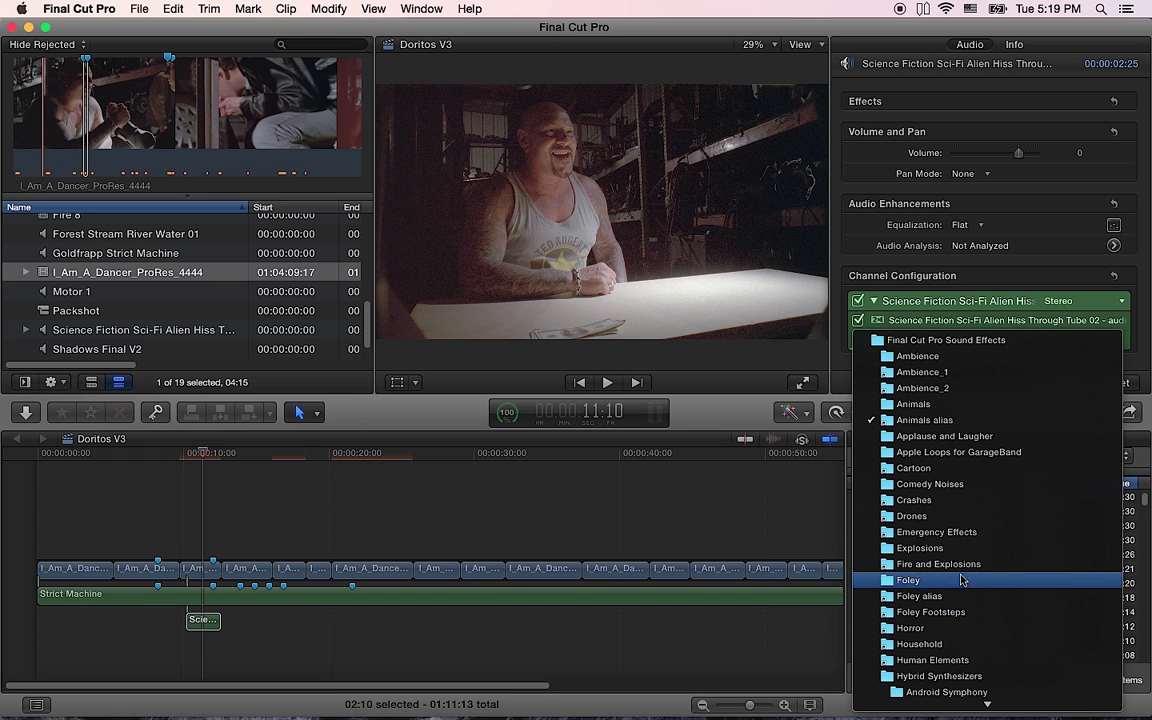
pyautogui.click(913, 500)
pyautogui.click(935, 456)
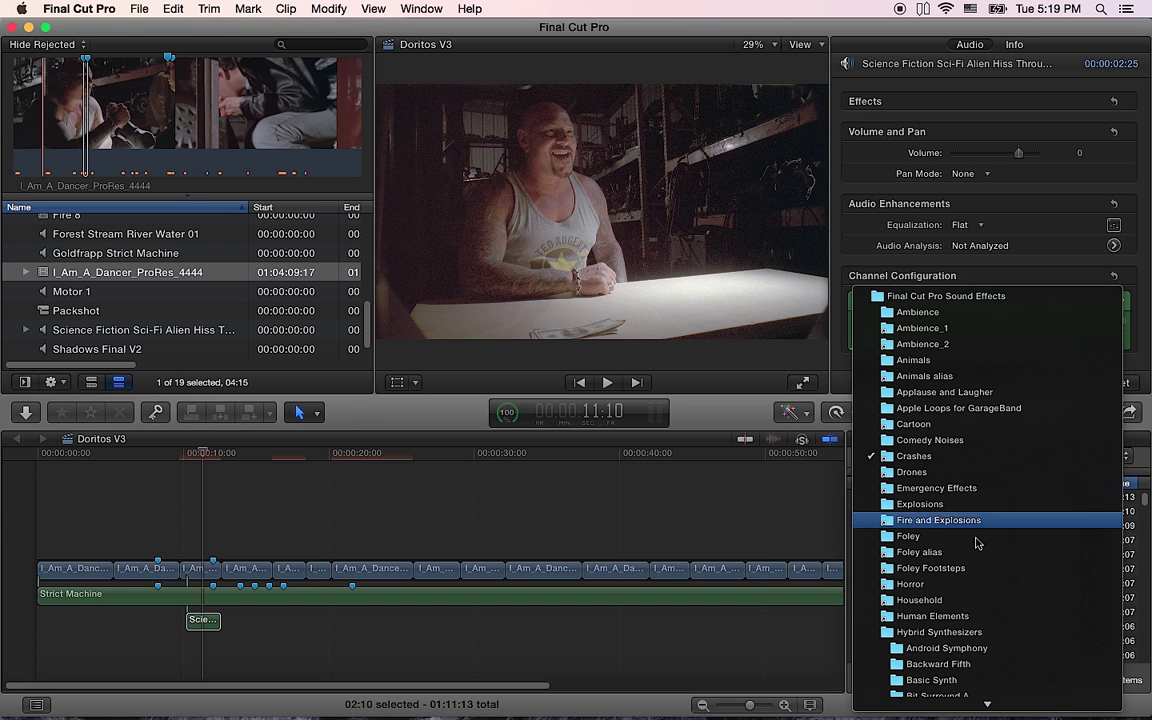
pyautogui.click(970, 585)
# Open the Household folder and choose the Door Opening Hanger Door 01 sound
pyautogui.click(940, 456)
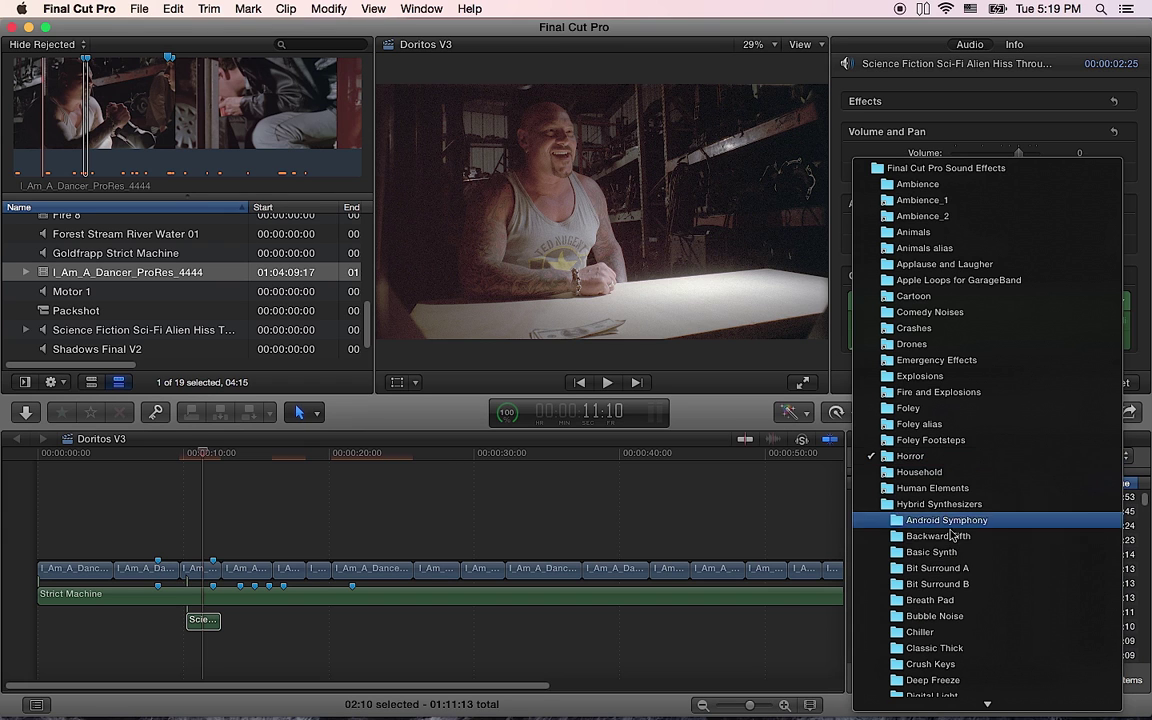
pyautogui.click(951, 481)
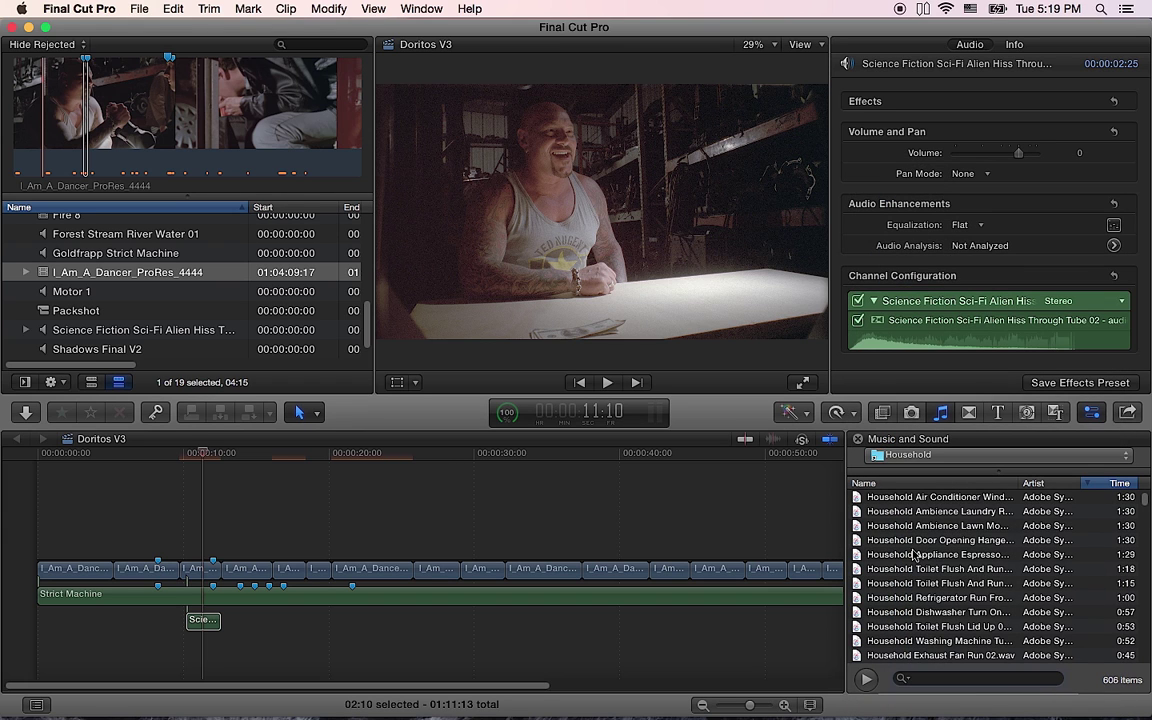
pyautogui.click(903, 540)
# Place the 'Household Door Opening Hanger Door 01' sound in the timeline right after the Sci-Fi alien hiss clip
pyautogui.moveTo(873, 550); pyautogui.dragTo(250, 621)
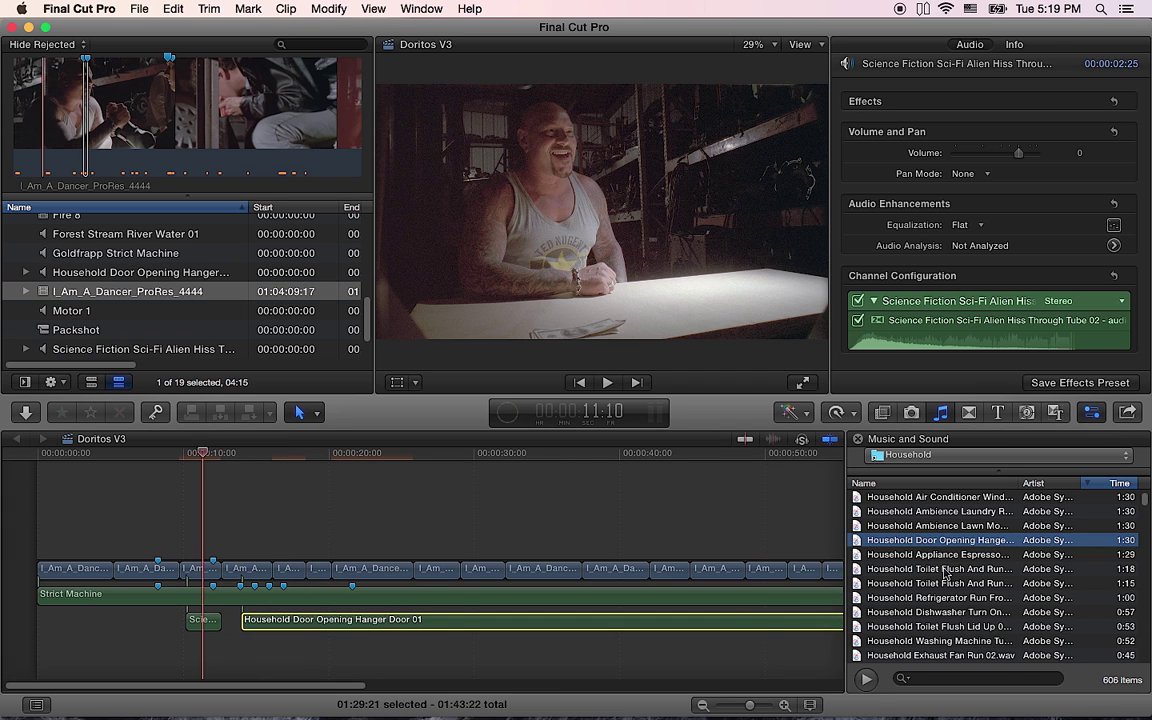
pyautogui.scroll(-3, 952, 571)
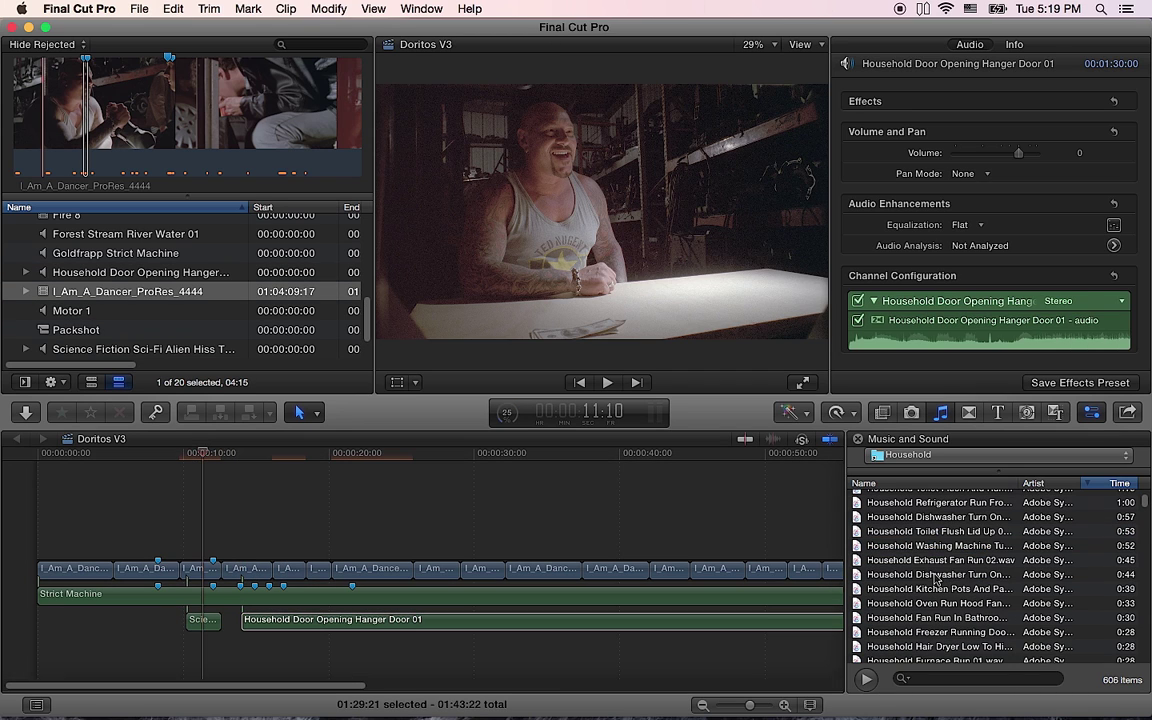